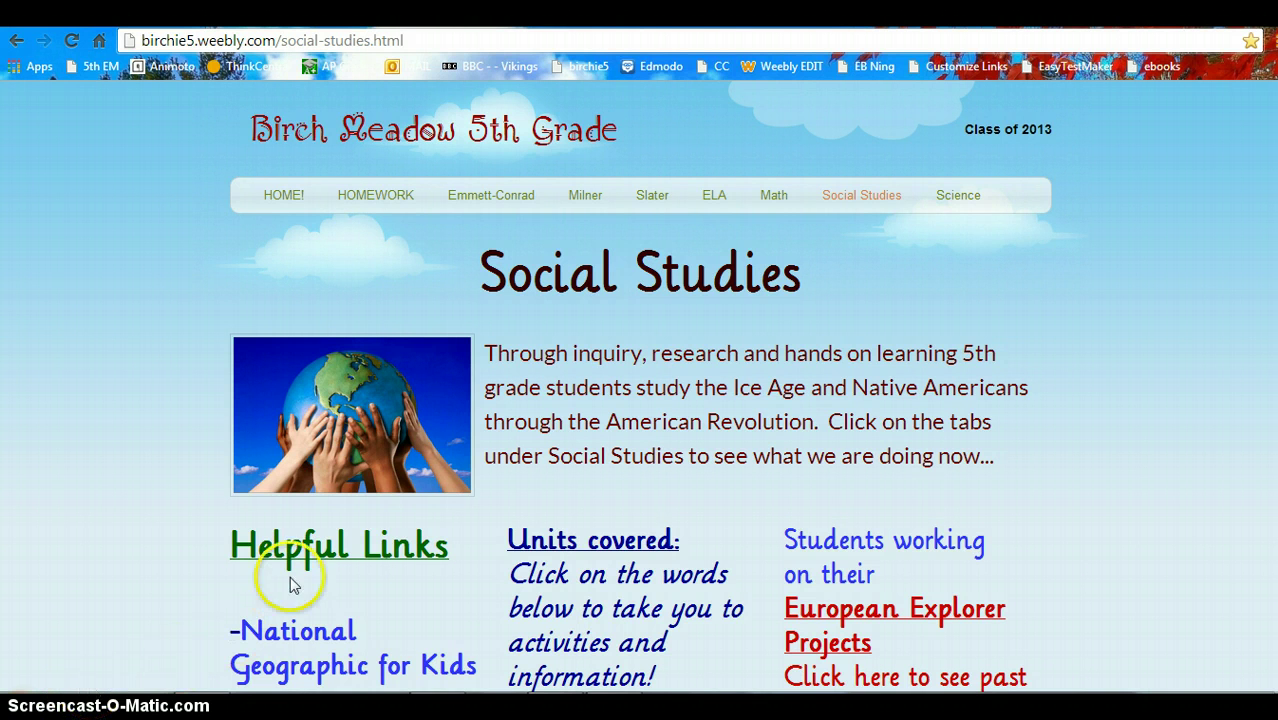
# Follow the Glogster EDU link under Platforms we use on the Social Studies page
pyautogui.moveTo(842, 211)
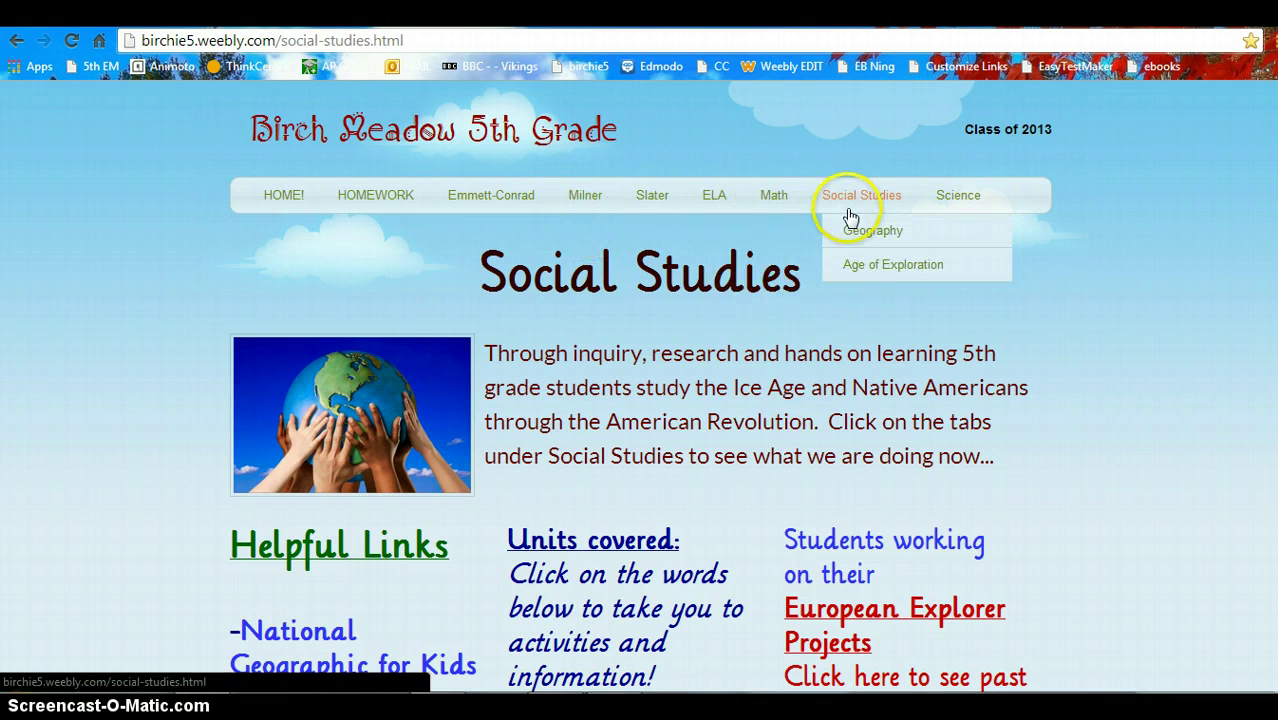
pyautogui.scroll(-8, 897, 349)
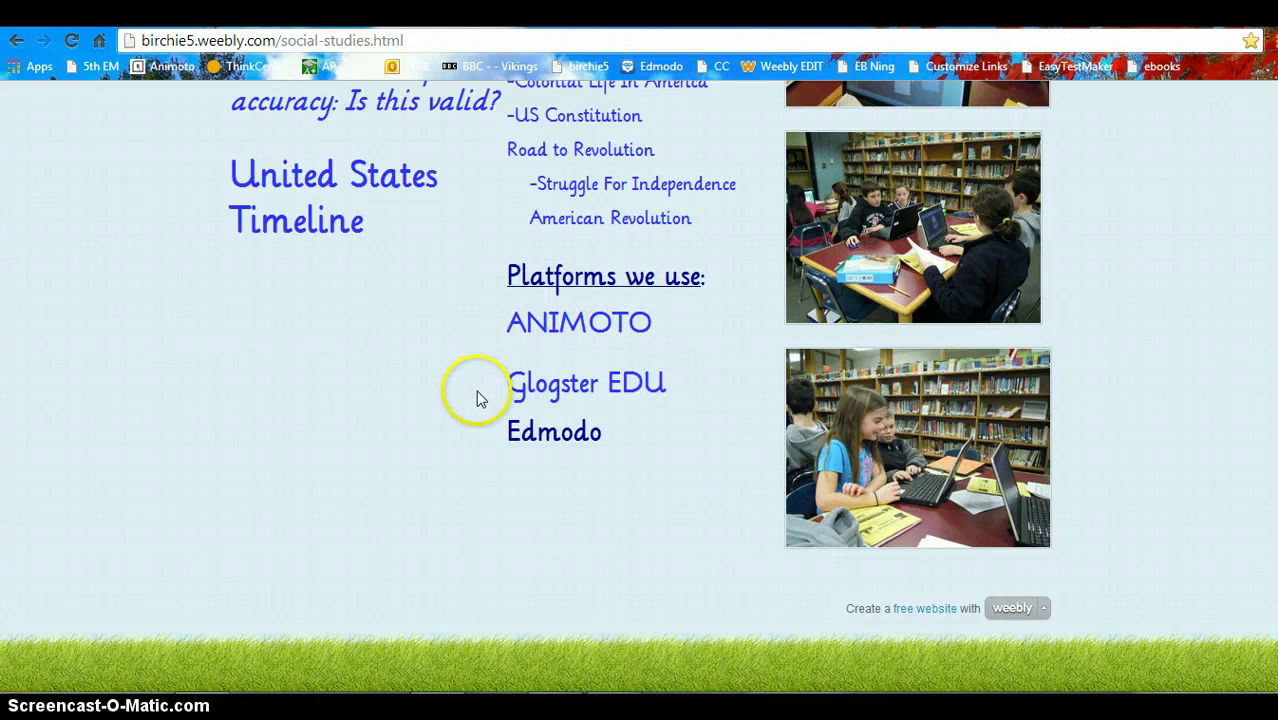
pyautogui.click(567, 391)
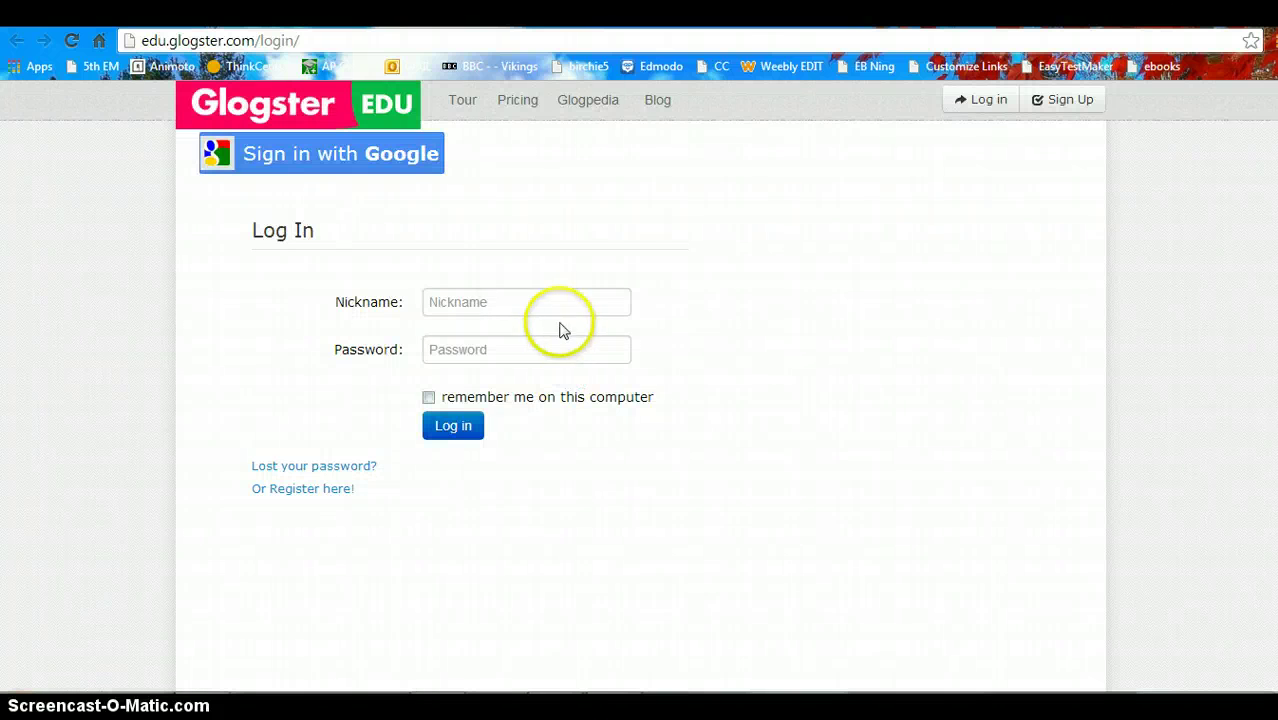
# Enter the educator account nickname and password and log in to Glogster EDU
pyautogui.click(480, 301)
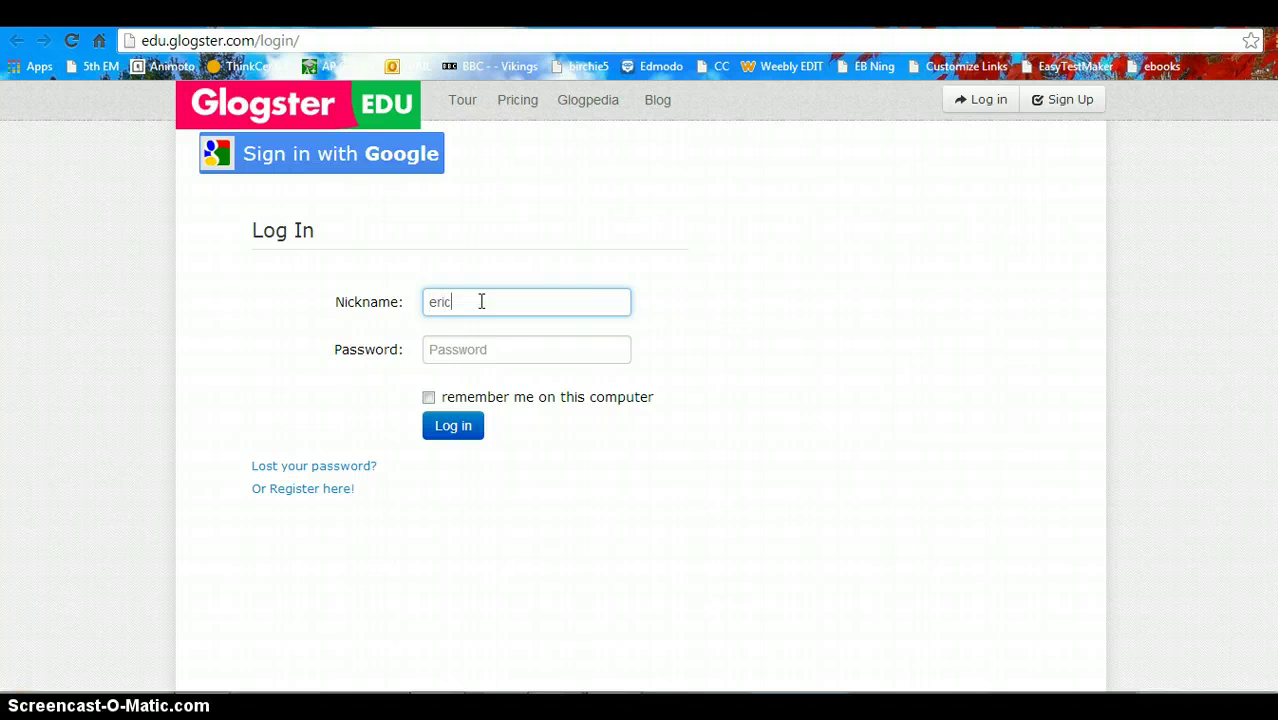
pyautogui.click(460, 349)
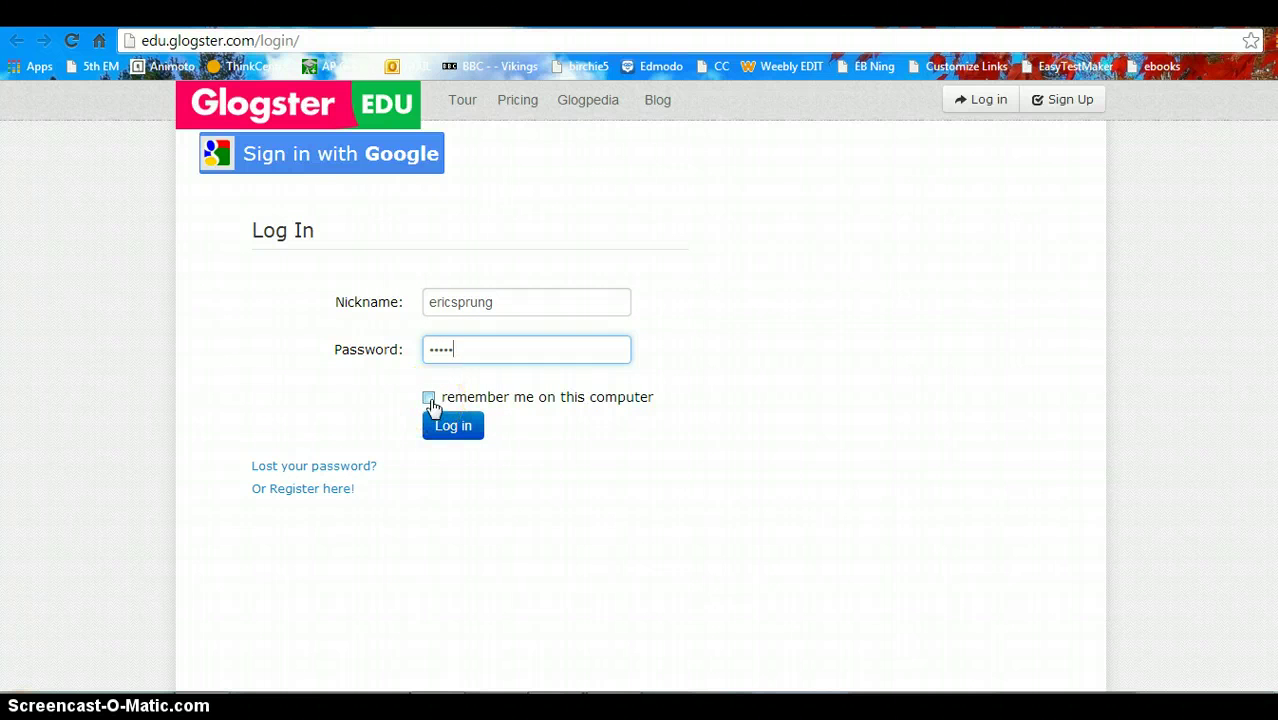
pyautogui.click(452, 428)
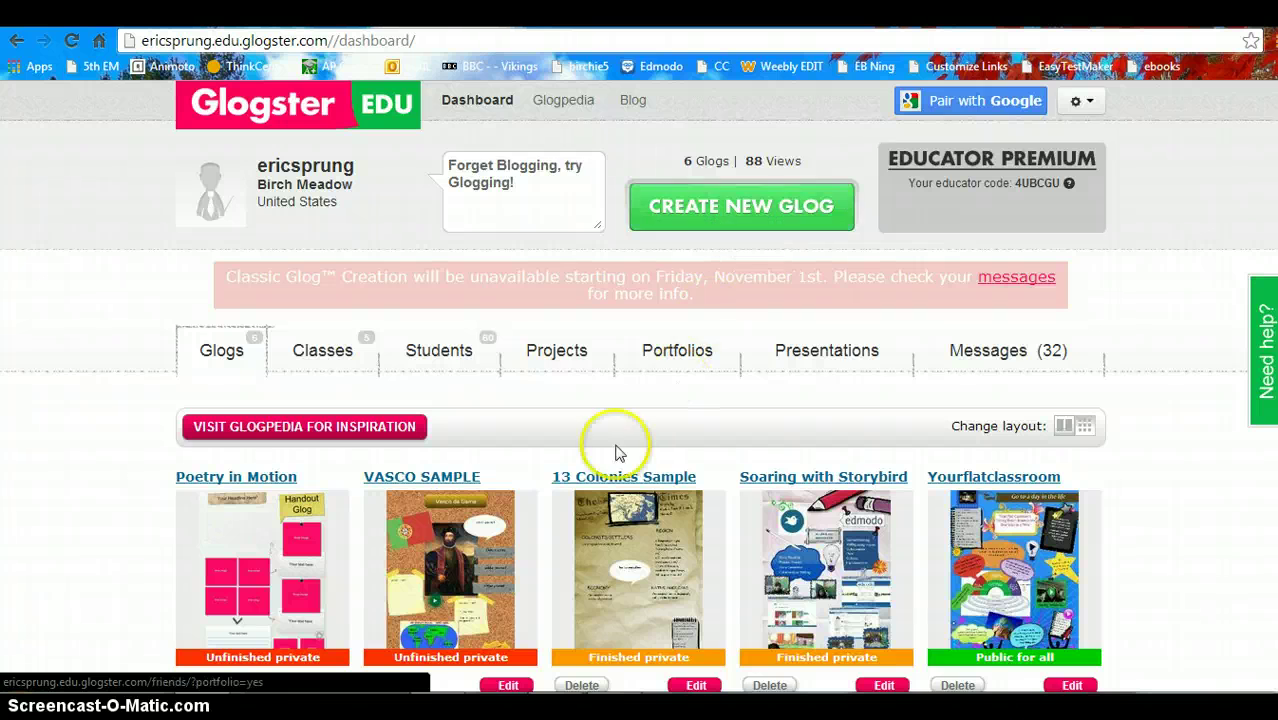
# Scroll the dashboard and choose CREATE NEW GLOG to show the template options
pyautogui.scroll(-6, 608, 445)
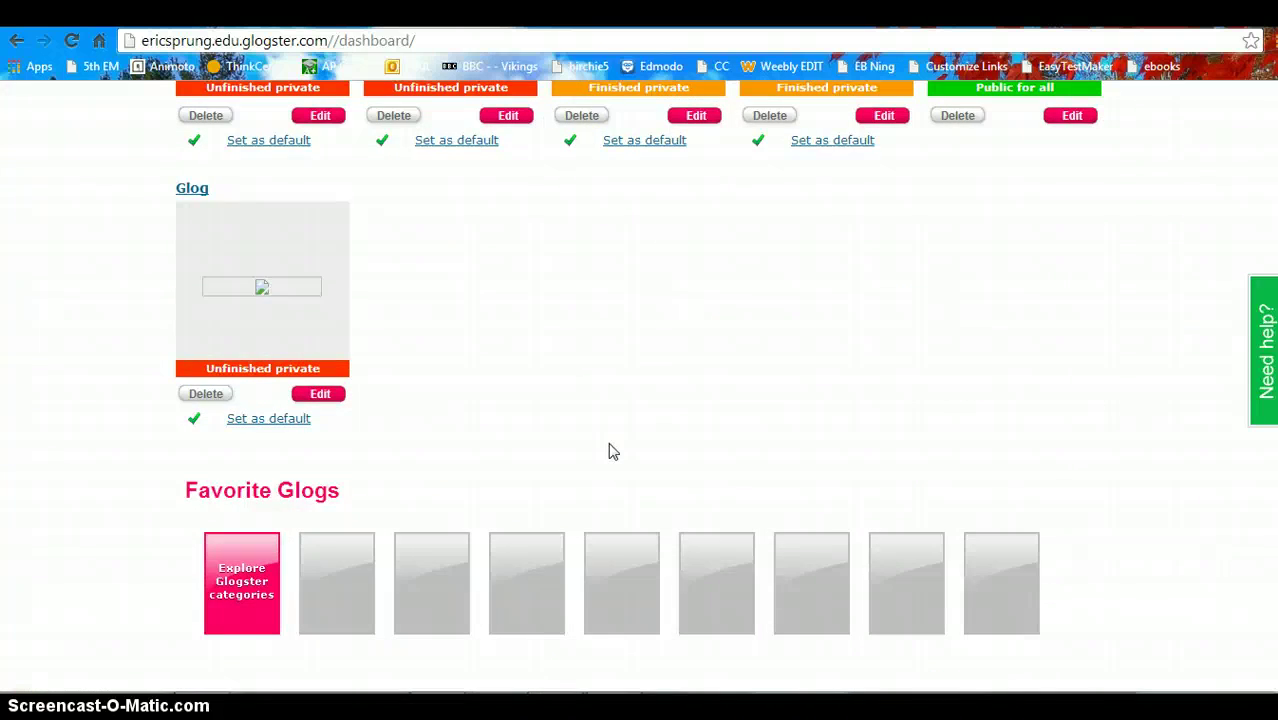
pyautogui.scroll(1, 930, 285)
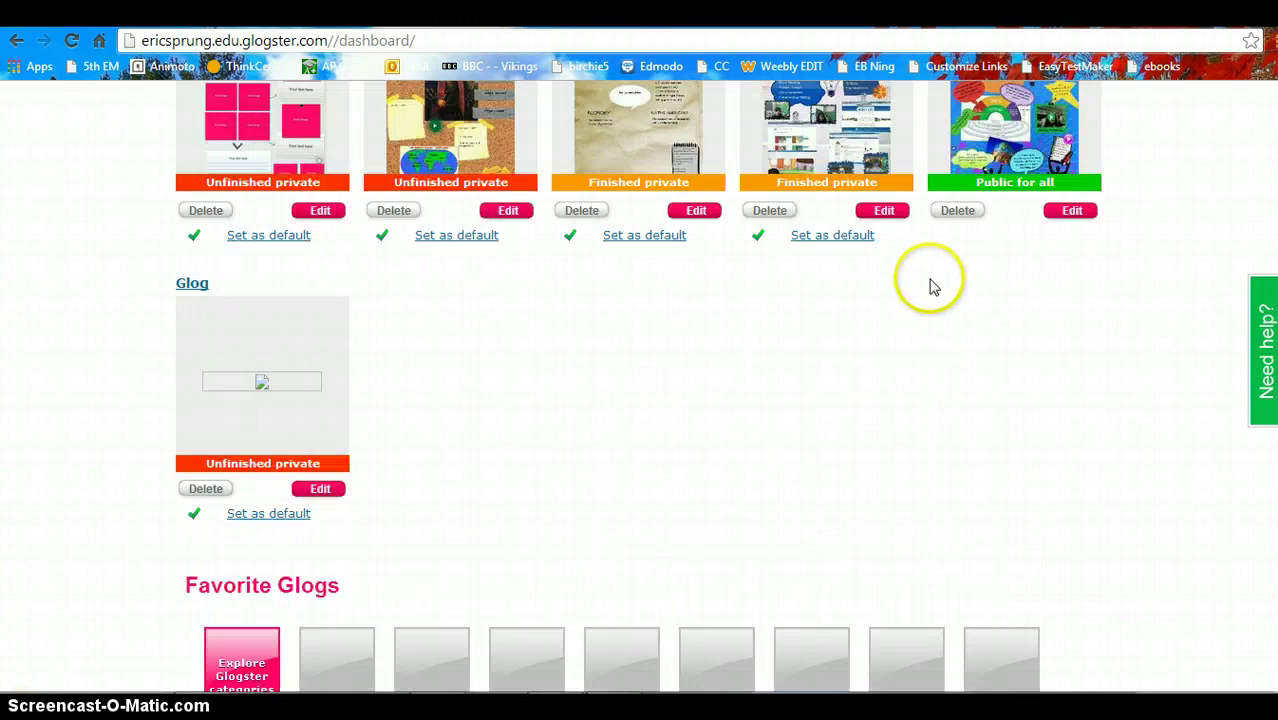
pyautogui.scroll(1, 724, 335)
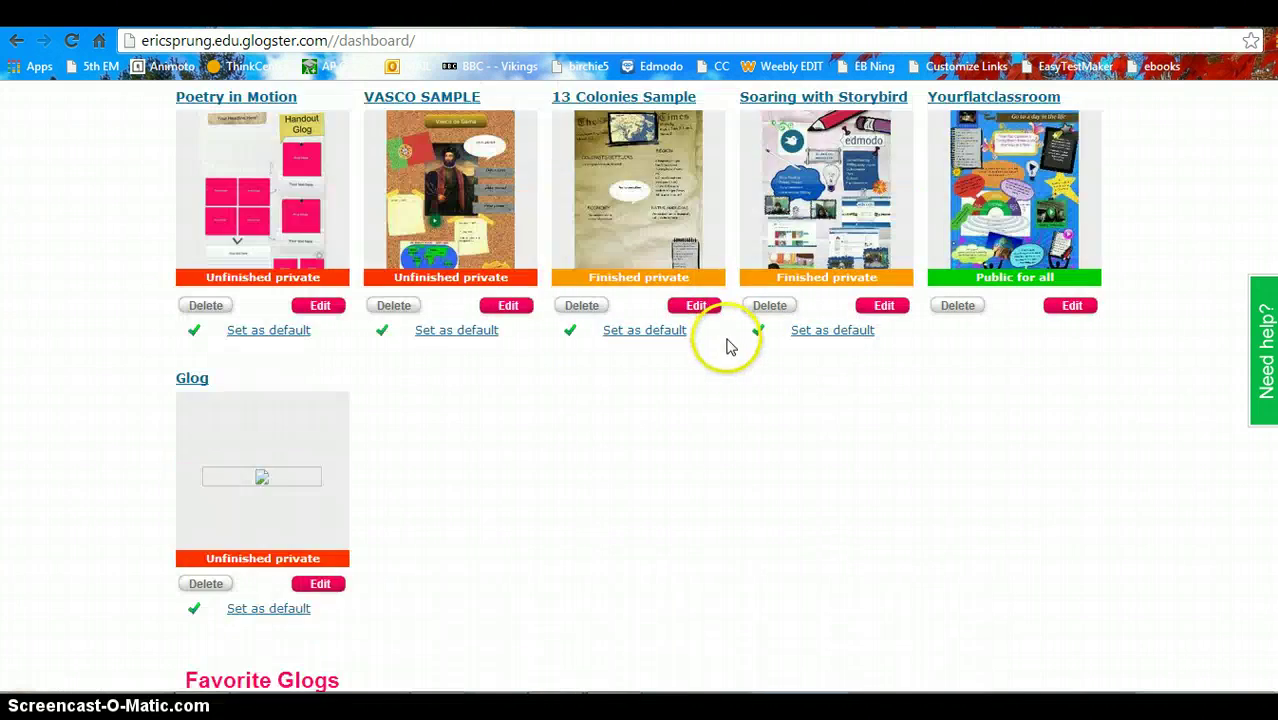
pyautogui.scroll(4, 728, 345)
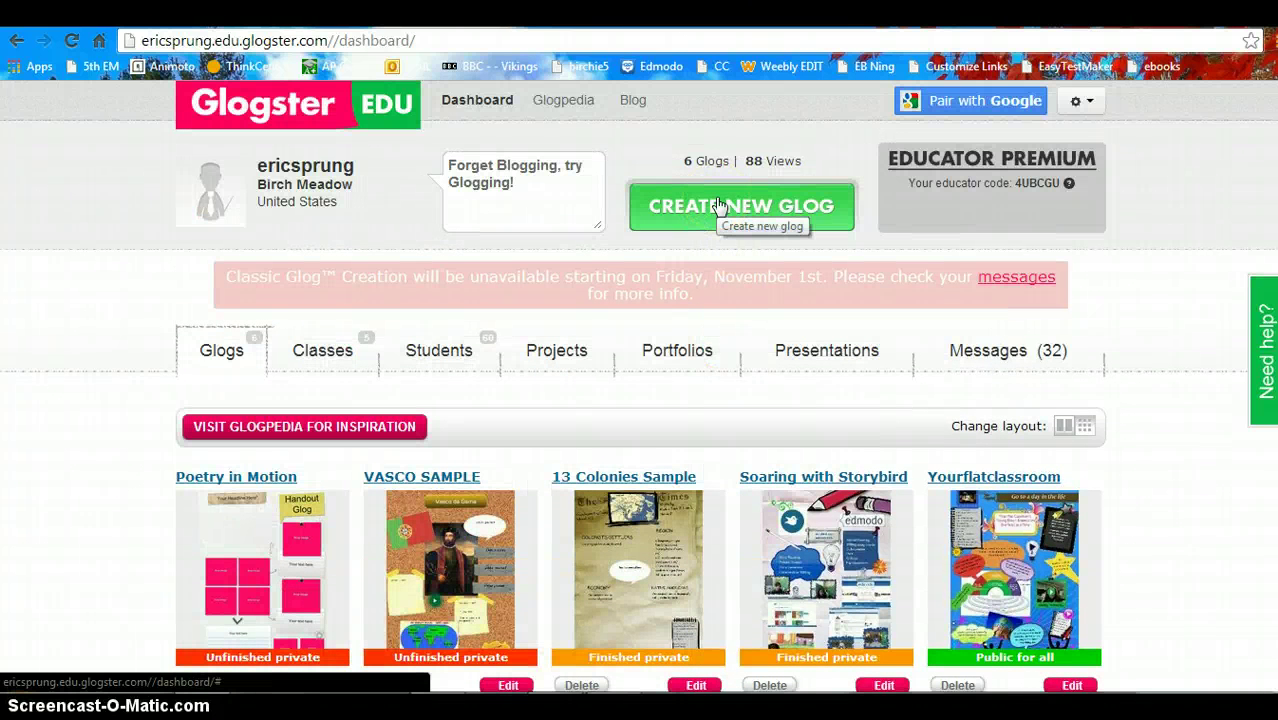
pyautogui.click(718, 205)
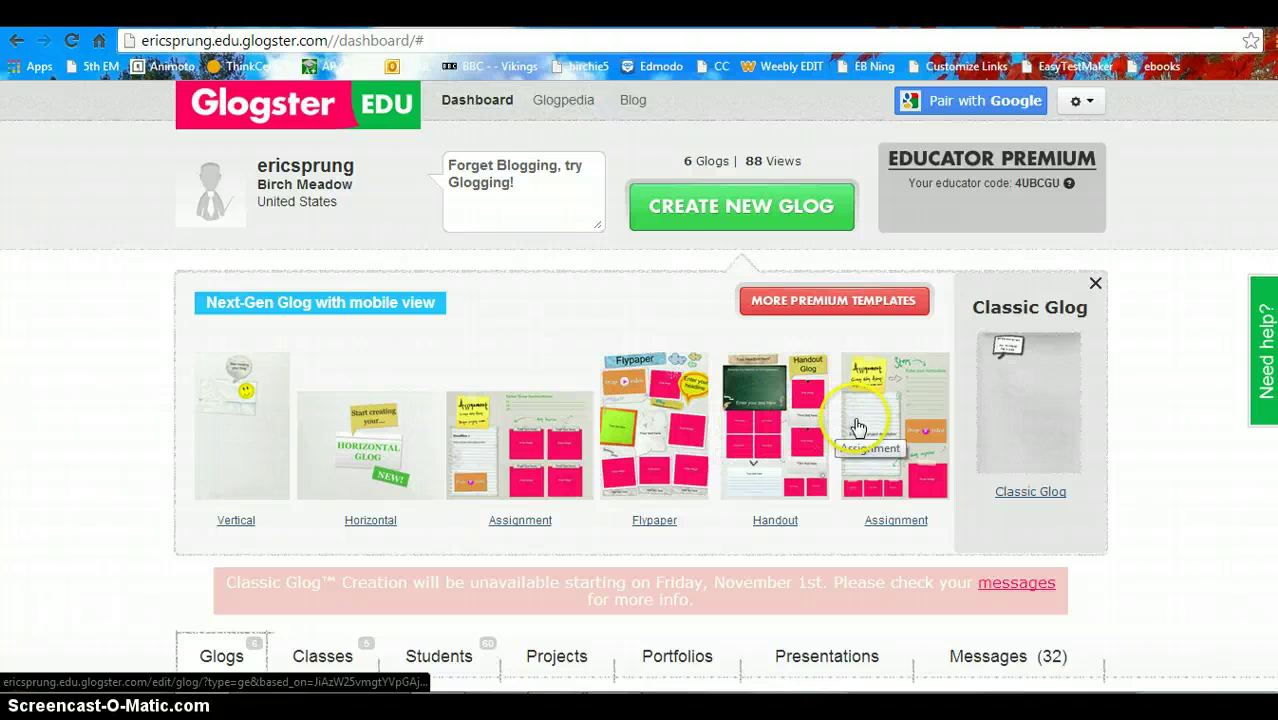
# Browse the Glogpedia premium templates and open the Historical Biography template
pyautogui.click(786, 313)
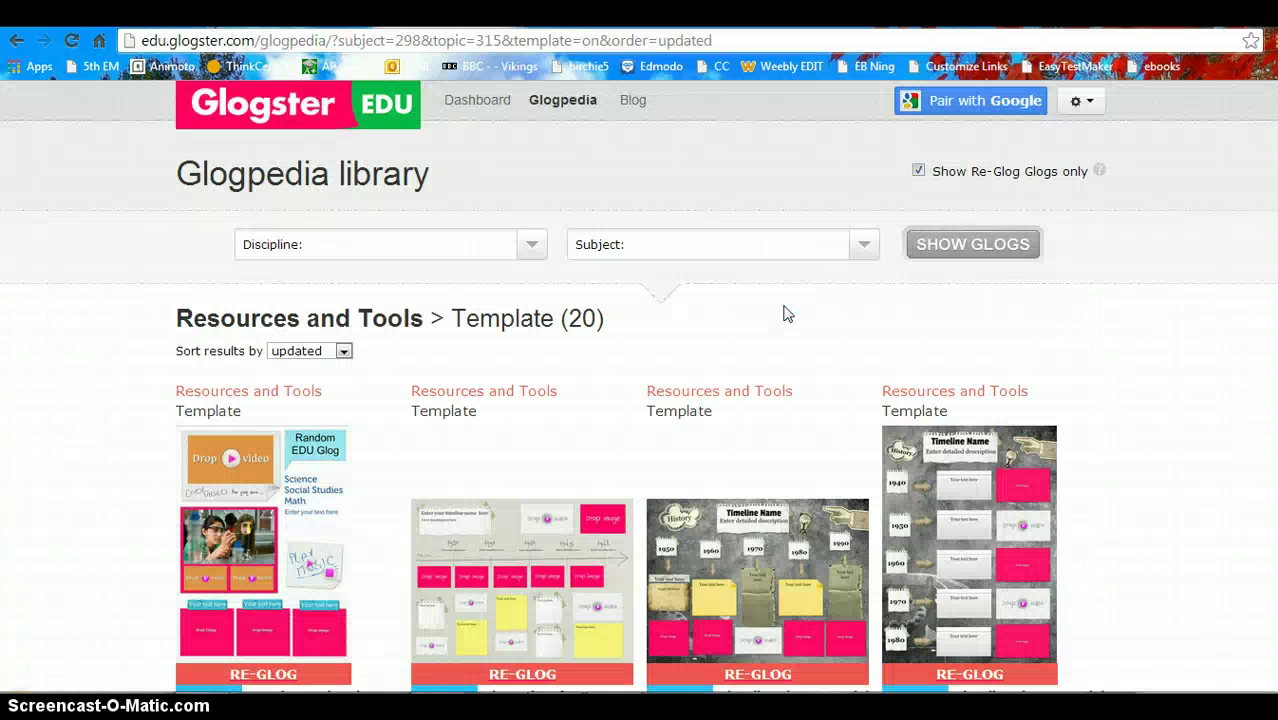
pyautogui.scroll(-2, 940, 396)
pyautogui.scroll(-1, 933, 391)
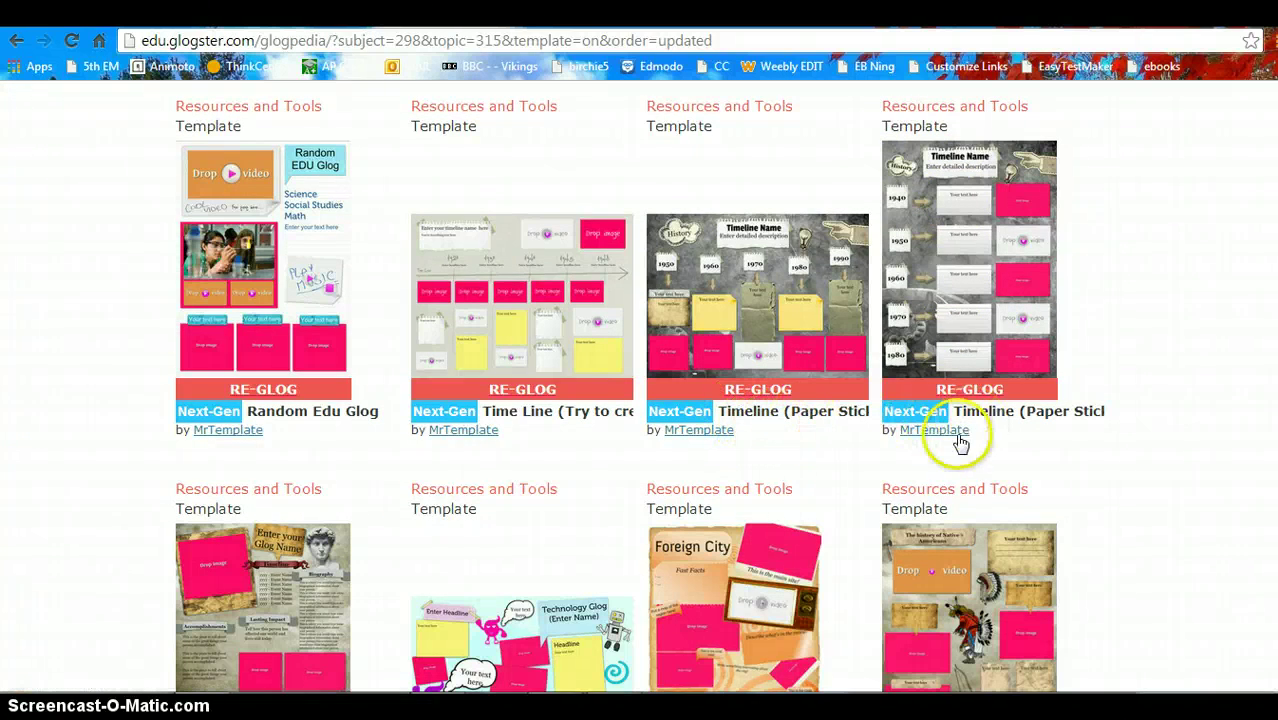
pyautogui.scroll(-4, 526, 546)
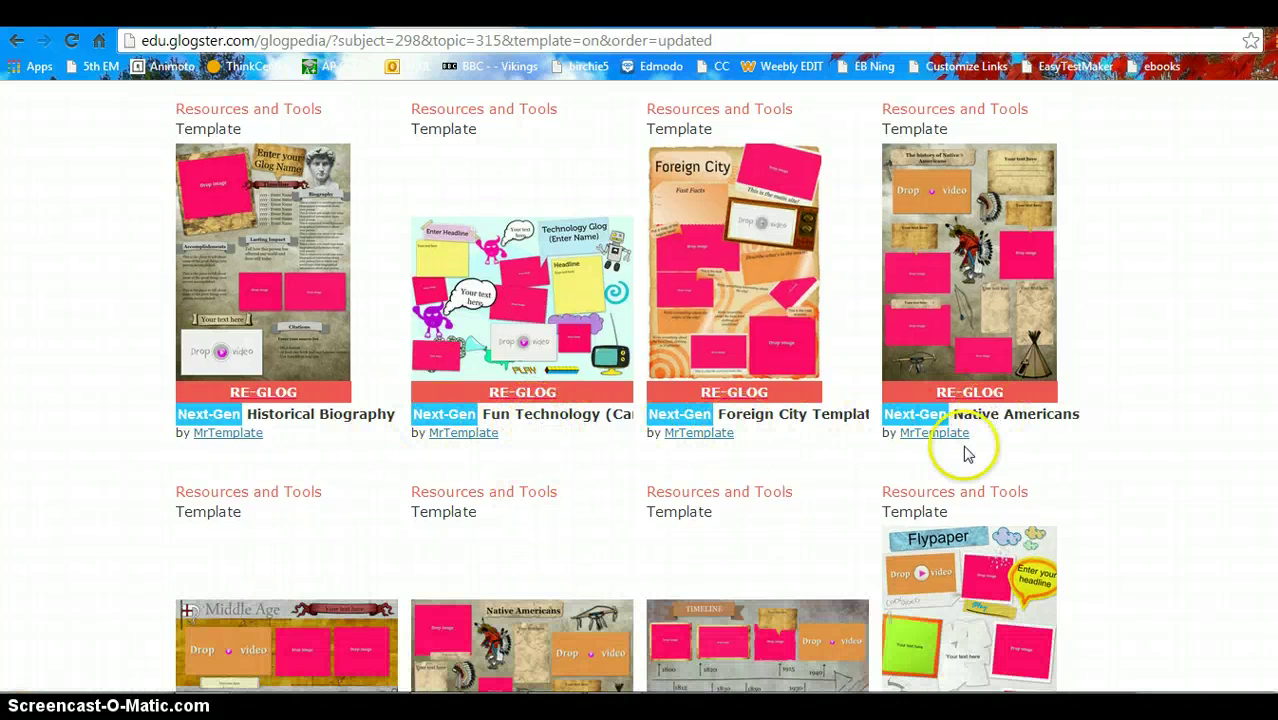
pyautogui.scroll(-2, 742, 523)
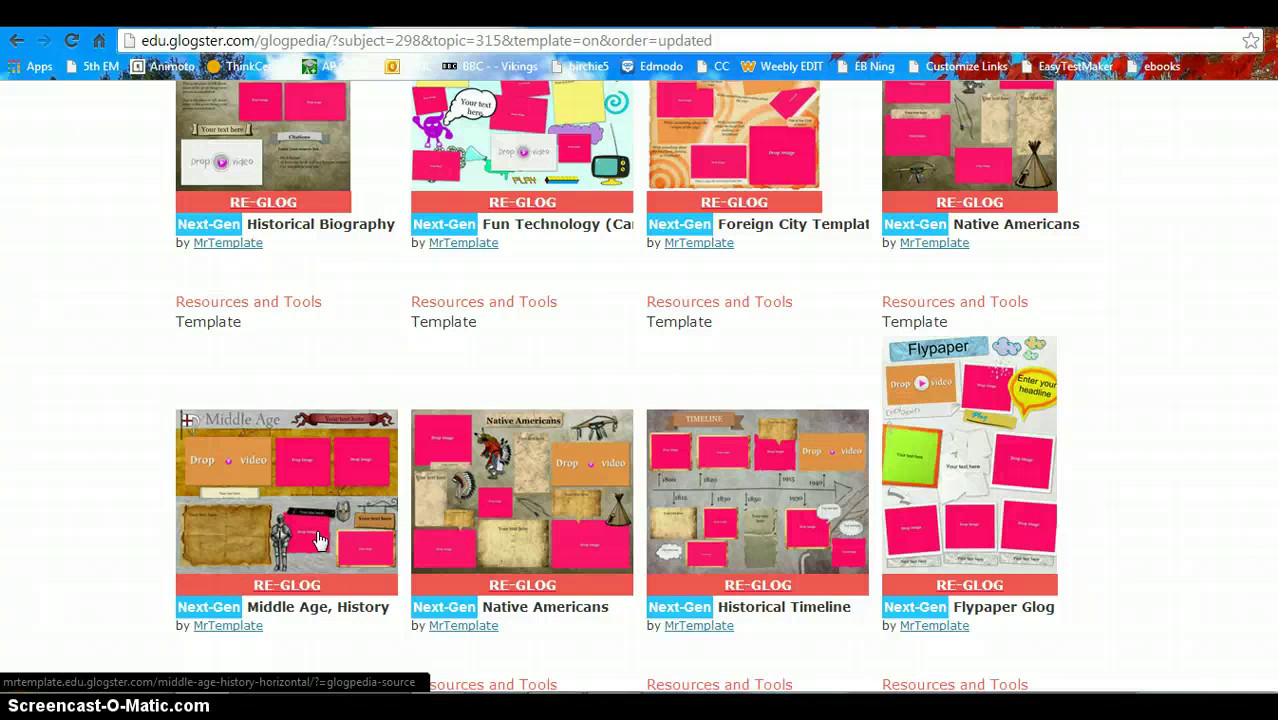
pyautogui.scroll(2, 340, 310)
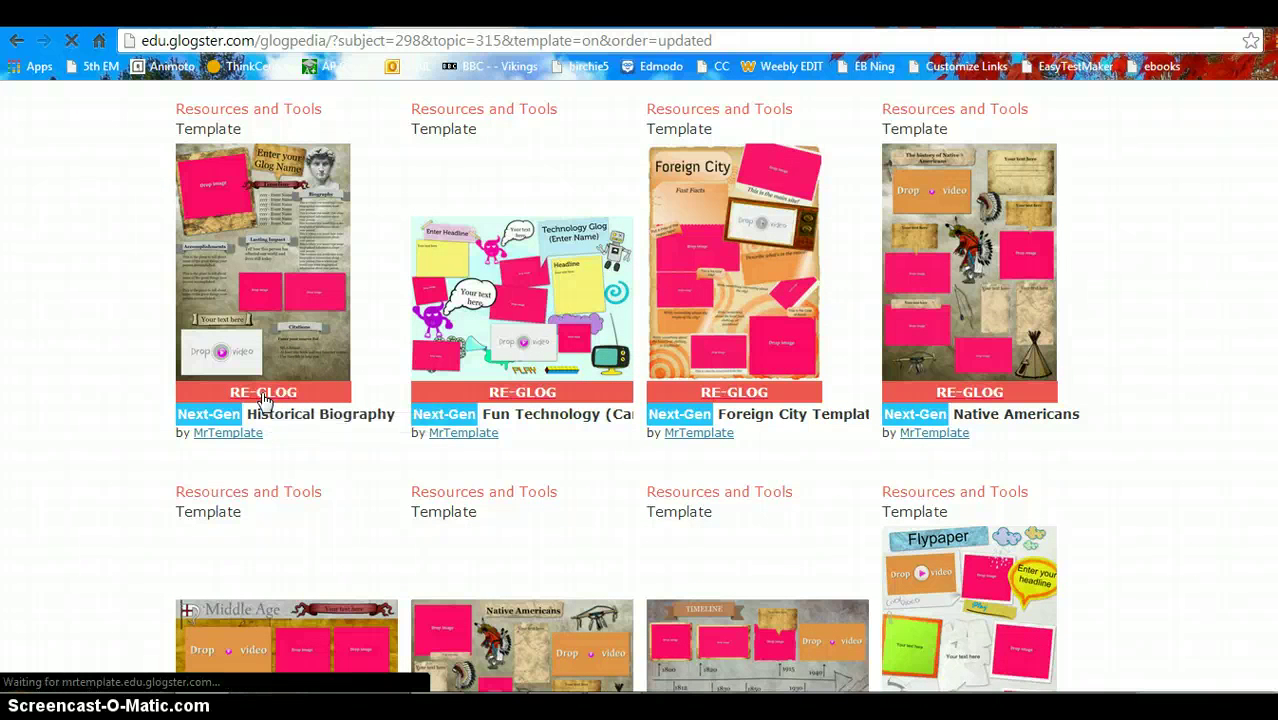
pyautogui.click(265, 398)
pyautogui.click(383, 398)
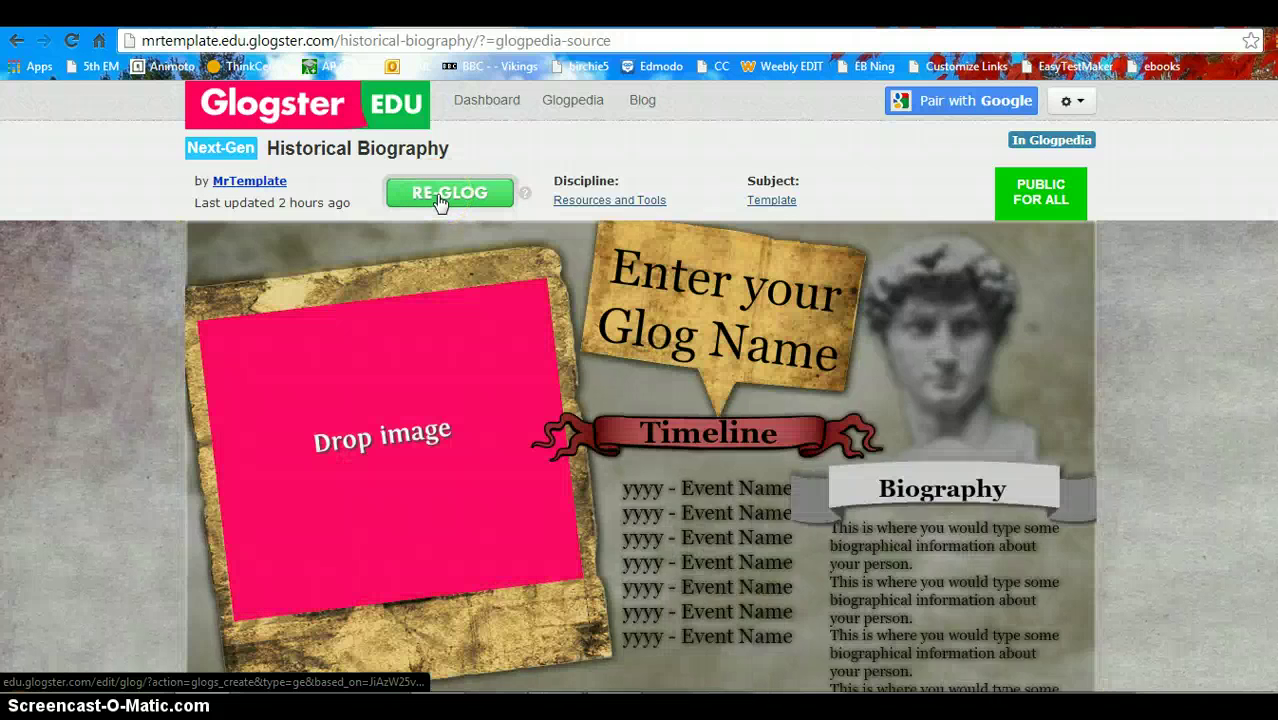
# Re-glog the Historical Biography template into the editor as a new untitled glog
pyautogui.click(440, 199)
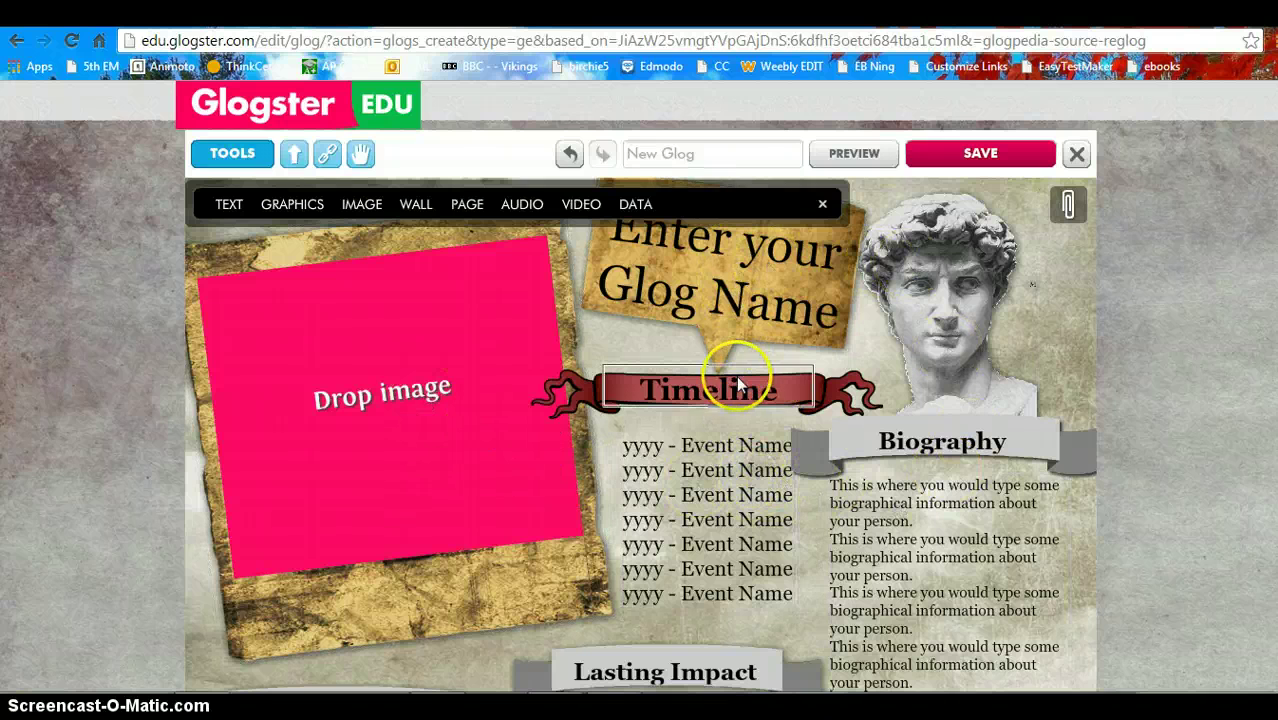
# Replace the placeholder glog name with 'Christopher Columbus'
pyautogui.click(722, 302)
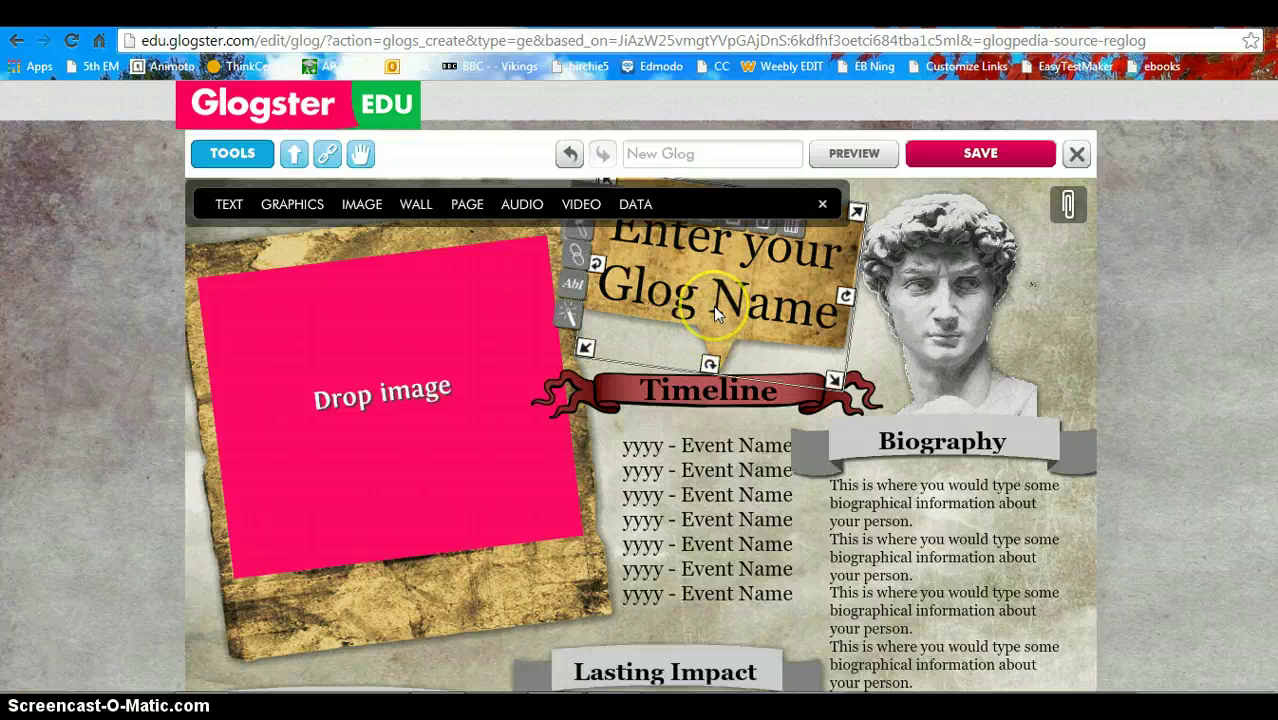
pyautogui.click(716, 311)
pyautogui.click(716, 311)
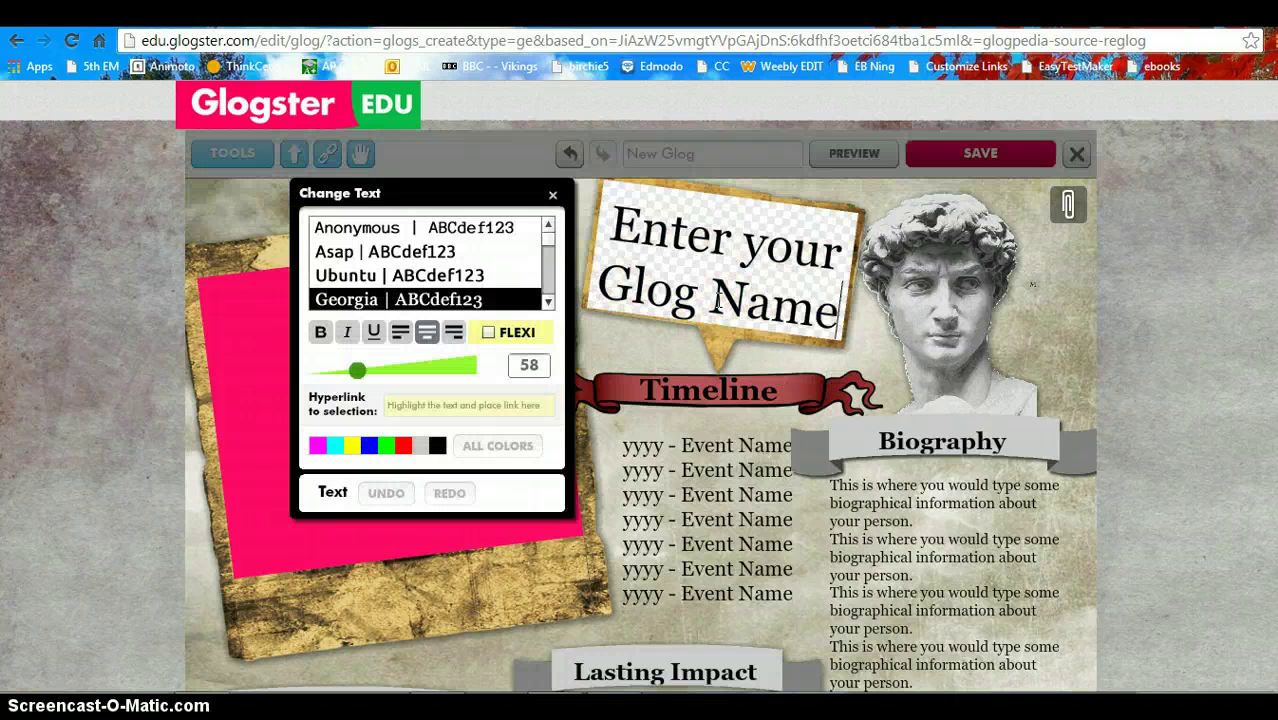
pyautogui.press('BackSpace')
pyautogui.press('BackSpace')
pyautogui.press('BackSpace')
pyautogui.press('BackSpace')
pyautogui.press('BackSpace')
pyautogui.press('BackSpace')
pyautogui.press('BackSpace')
pyautogui.press('BackSpace')
pyautogui.press('BackSpace')
pyautogui.press('BackSpace')
pyautogui.press('BackSpace')
pyautogui.press('BackSpace')
pyautogui.press('BackSpace')
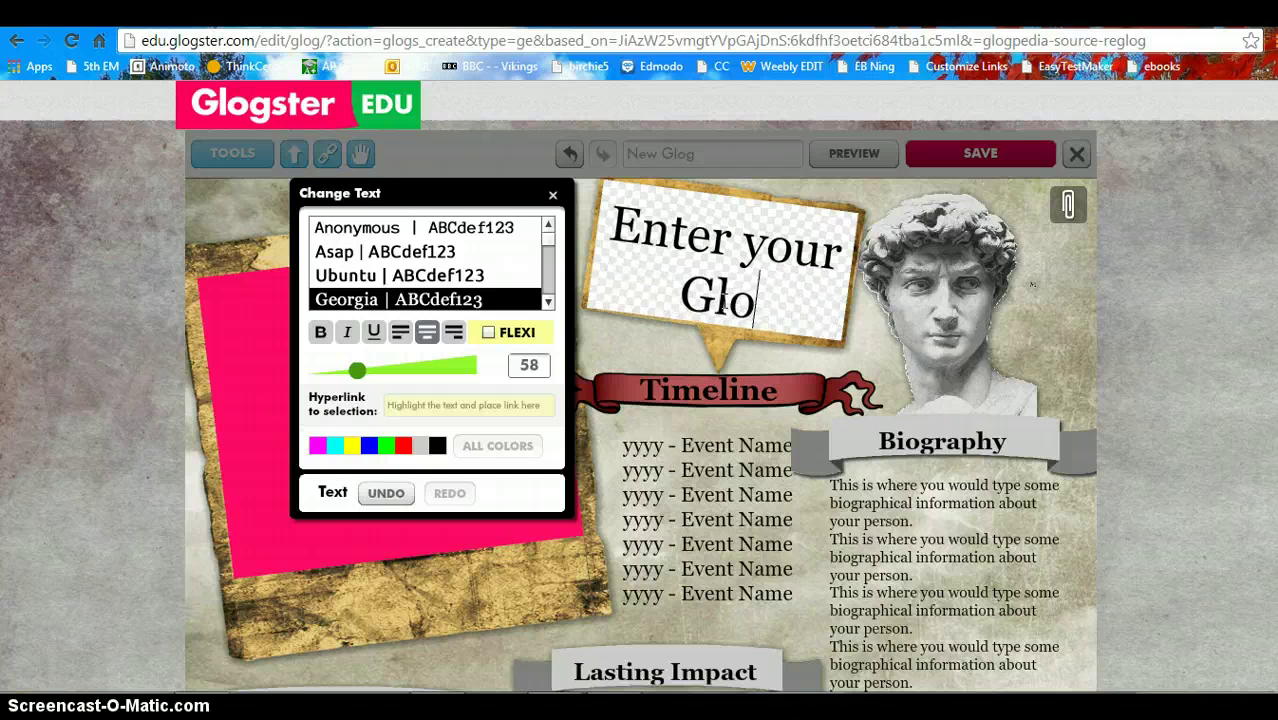
pyautogui.press('BackSpace')
pyautogui.press('BackSpace')
pyautogui.press('BackSpace')
pyautogui.press('BackSpace')
pyautogui.press('BackSpace')
pyautogui.press('BackSpace')
pyautogui.press('BackSpace')
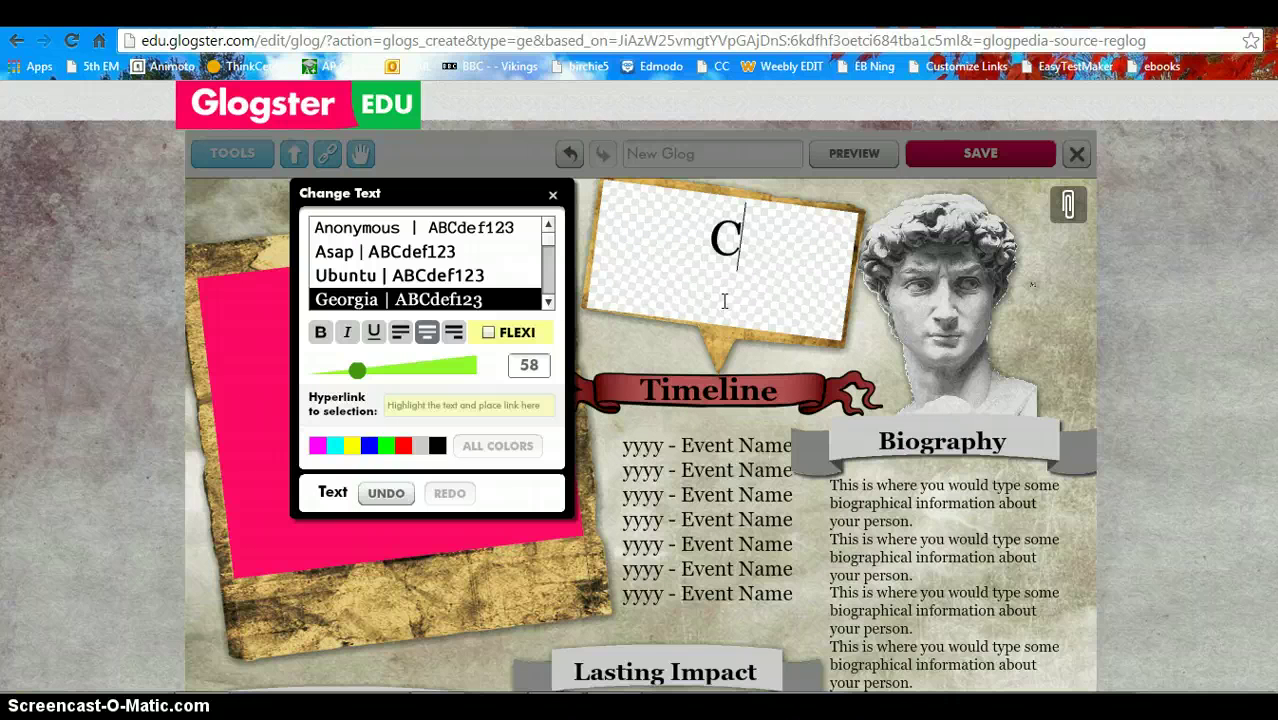
pyautogui.write('Chir')
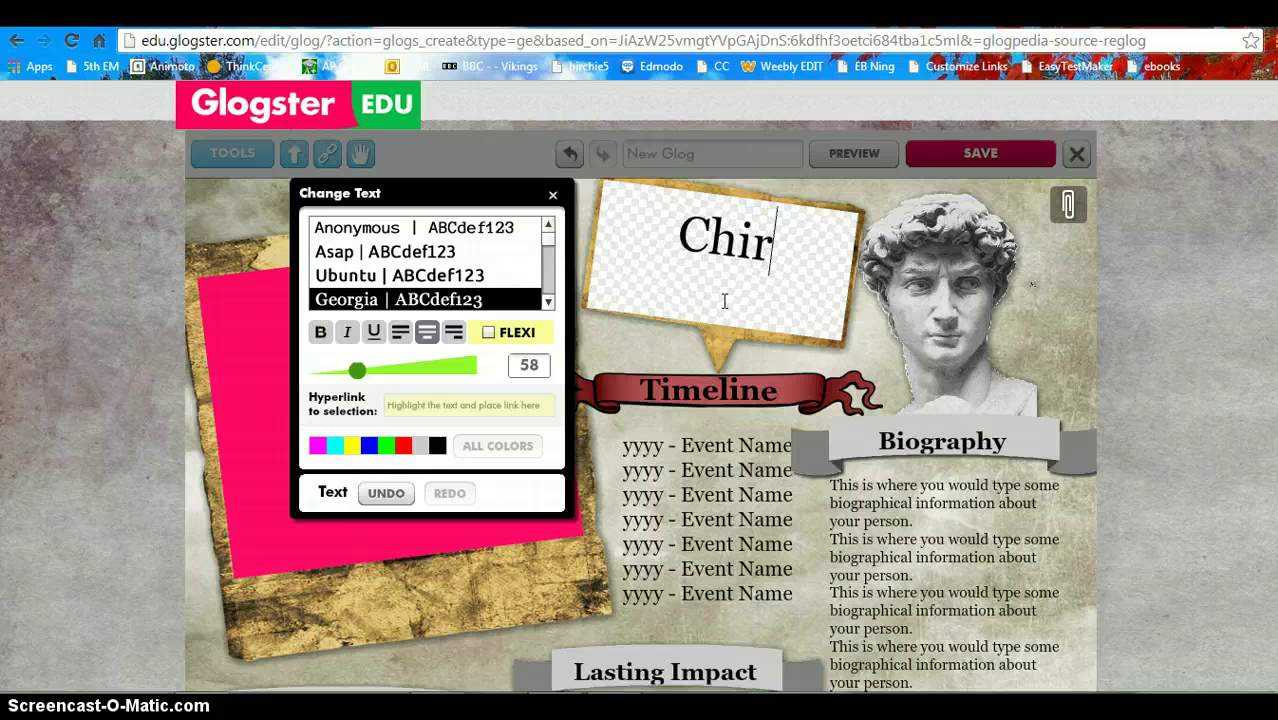
pyautogui.press('BackSpace')
pyautogui.press('BackSpace')
pyautogui.write('ristopher')
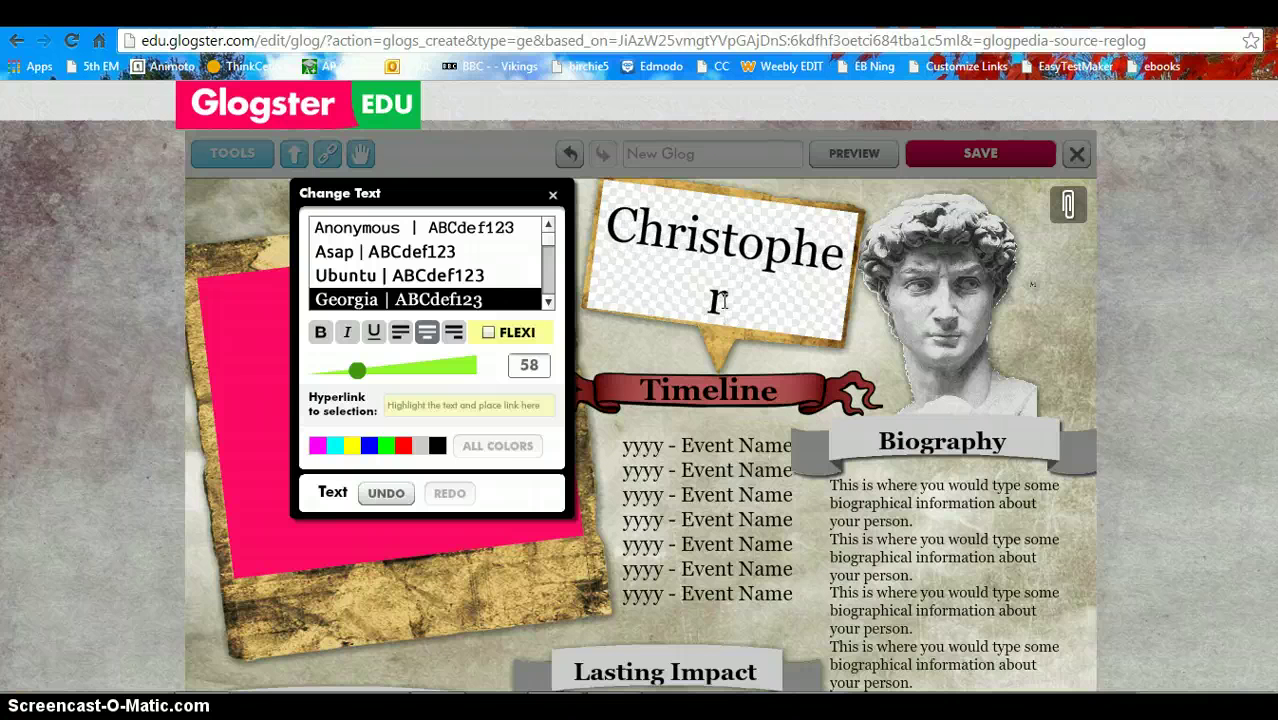
pyautogui.write(' Columbus')
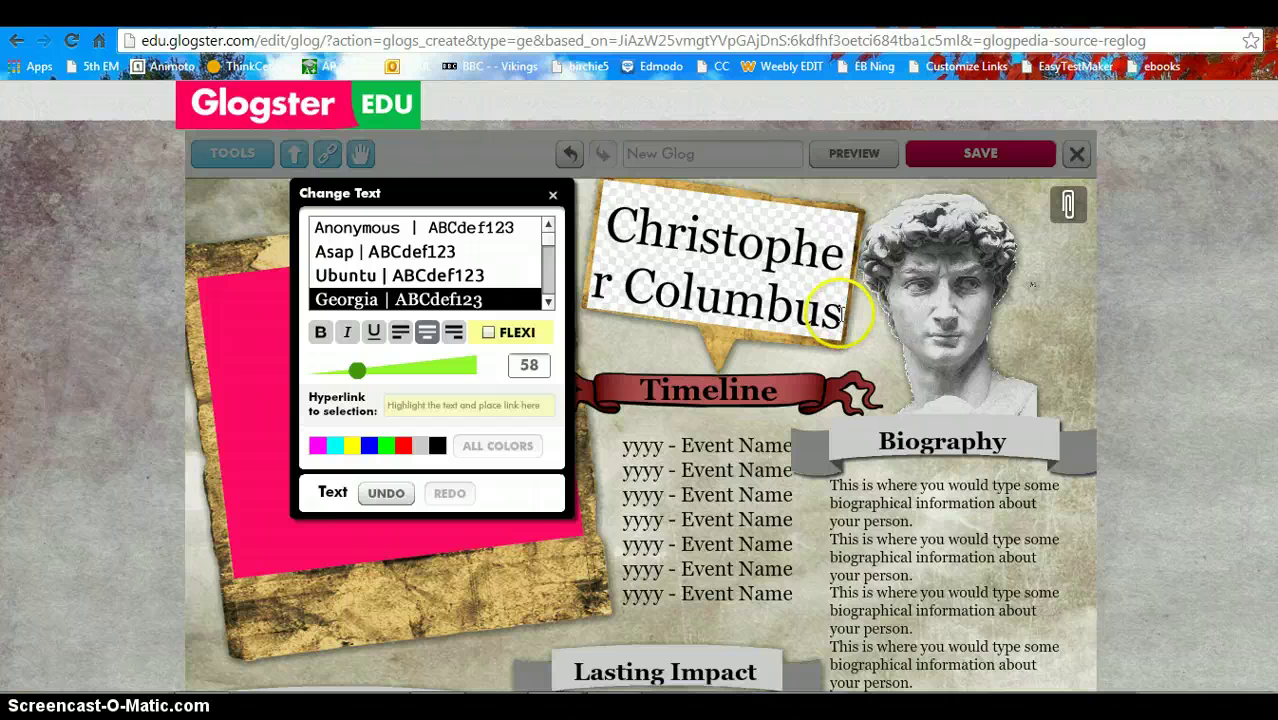
# Colour the Christopher Columbus title text red-orange from ALL COLORS
pyautogui.moveTo(846, 312); pyautogui.dragTo(595, 243)
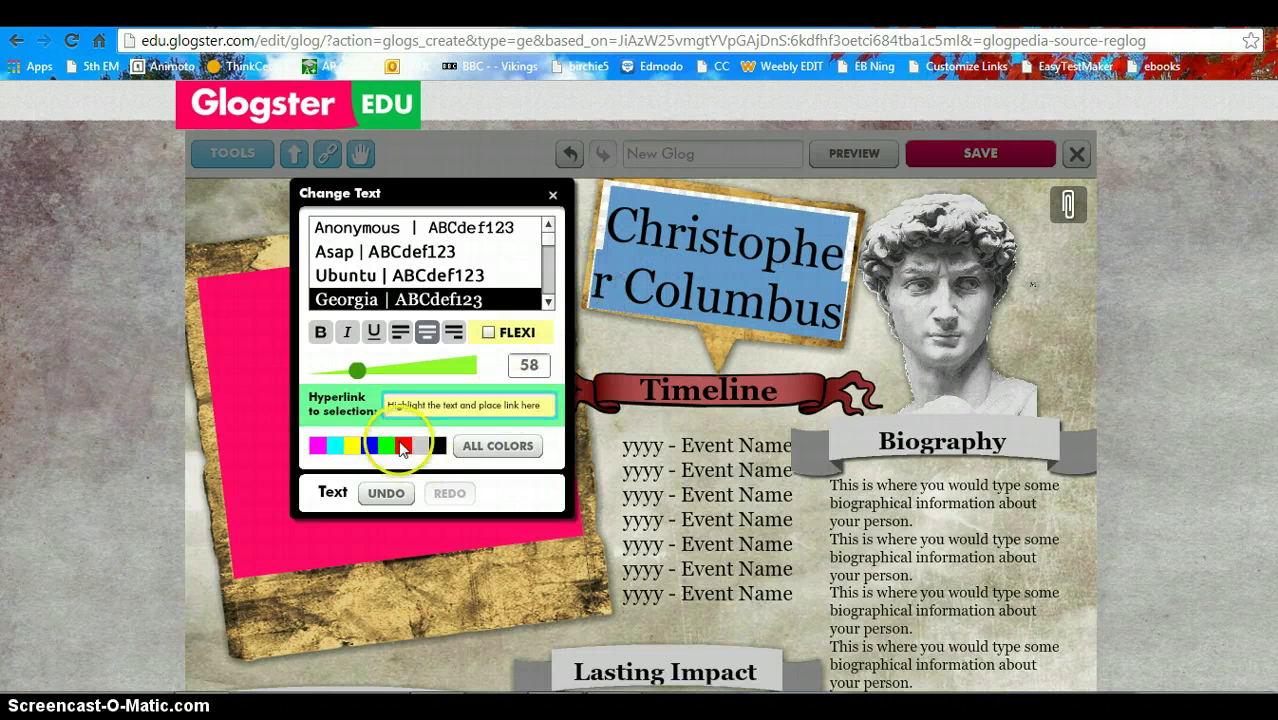
pyautogui.click(368, 444)
pyautogui.click(491, 446)
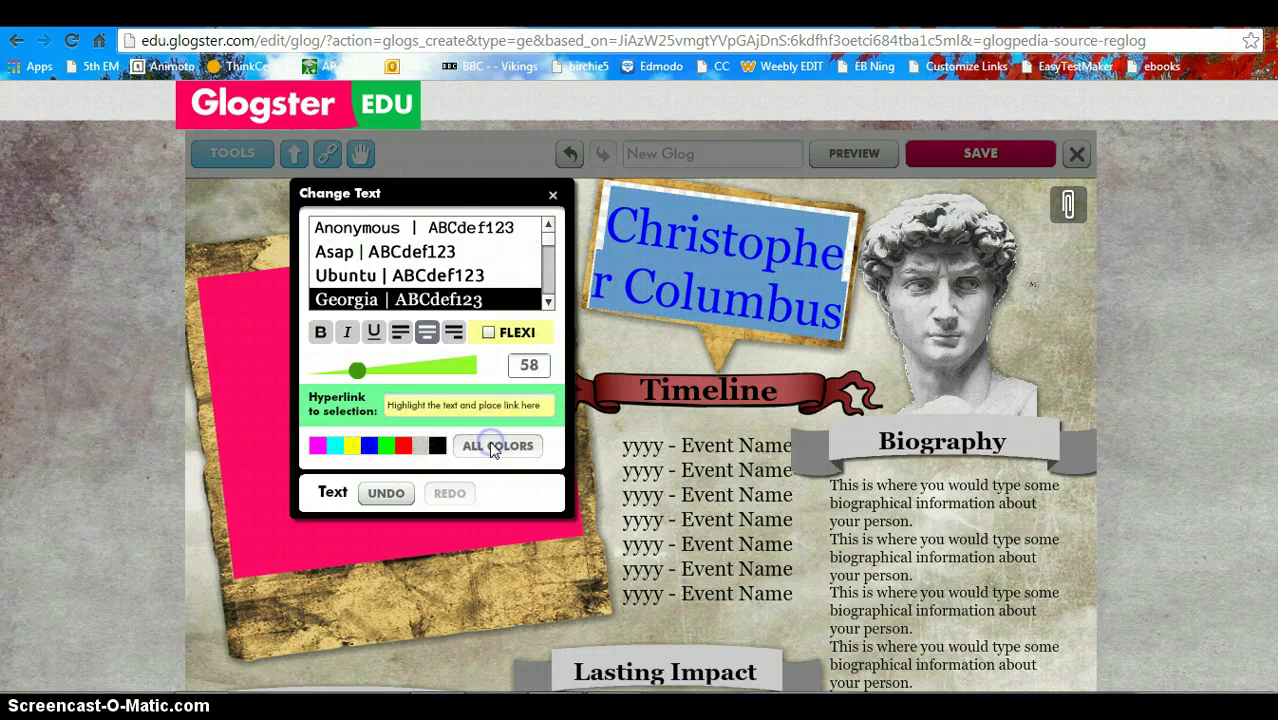
pyautogui.click(412, 244)
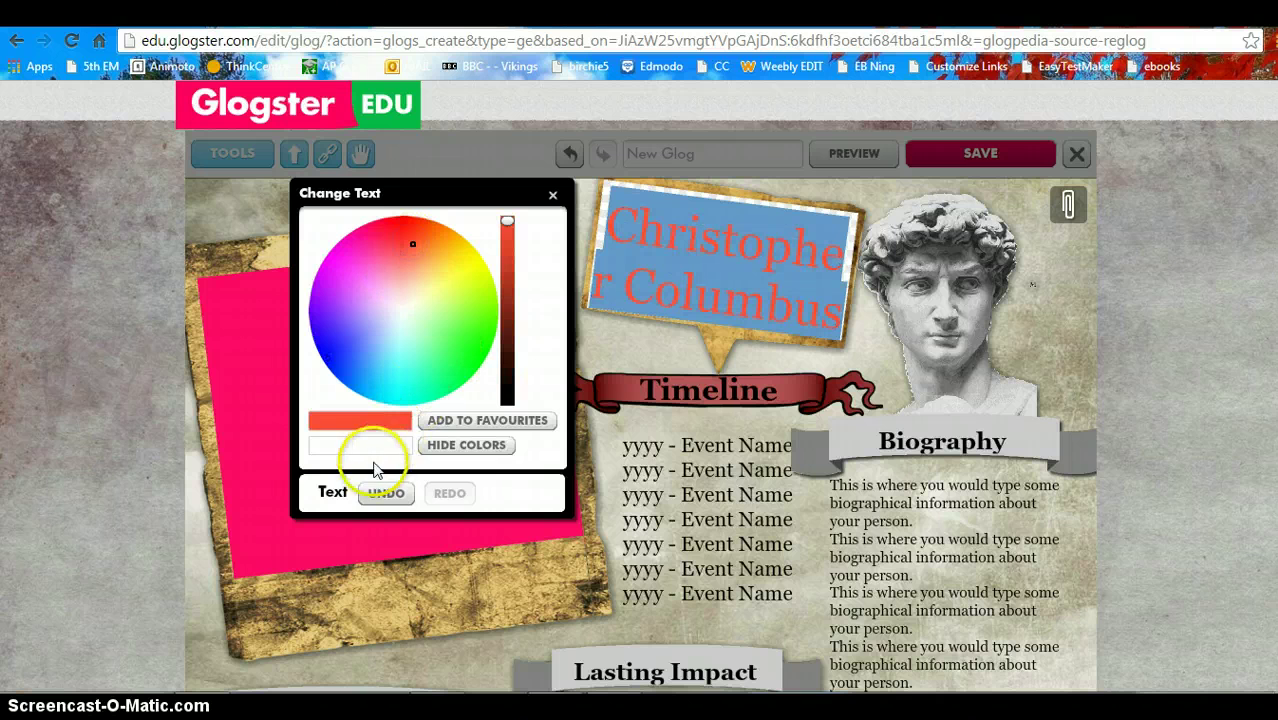
# Widen the title box slightly, layer it in front of the statue, and open Change Text
pyautogui.click(553, 196)
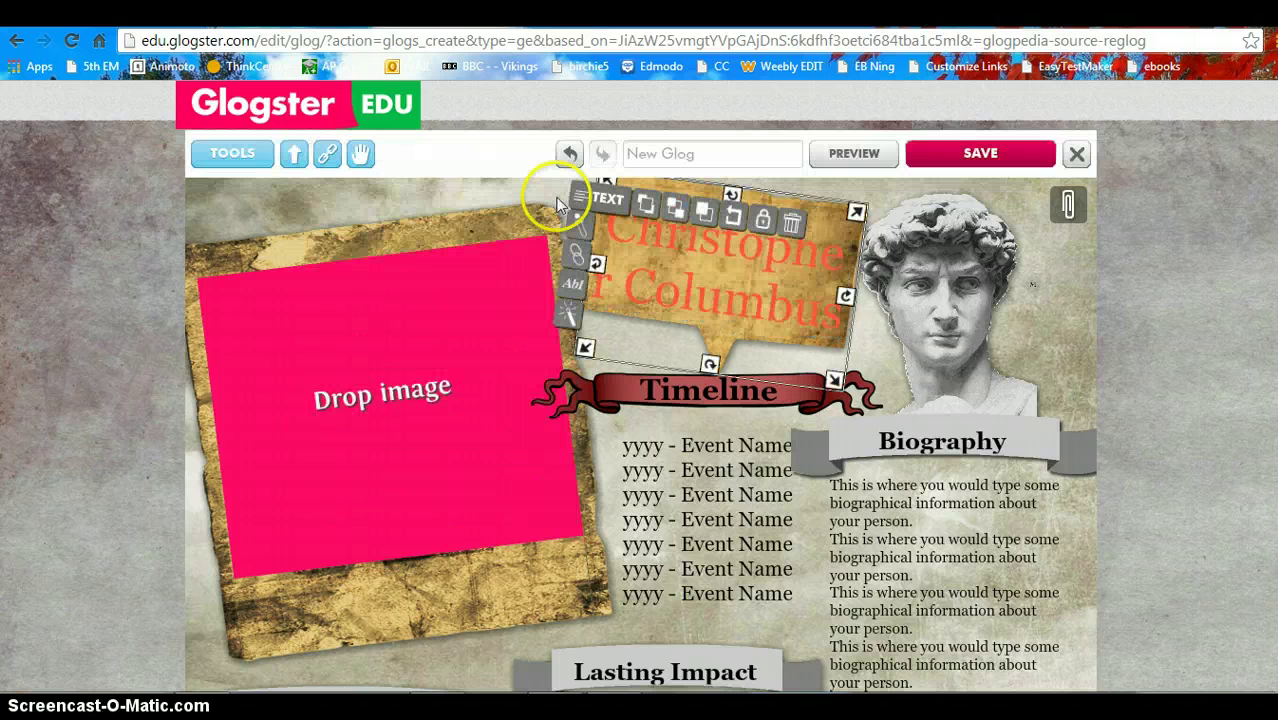
pyautogui.moveTo(843, 401)
pyautogui.mouseDown()
pyautogui.moveTo(962, 484)
pyautogui.moveTo(866, 403)
pyautogui.mouseUp()
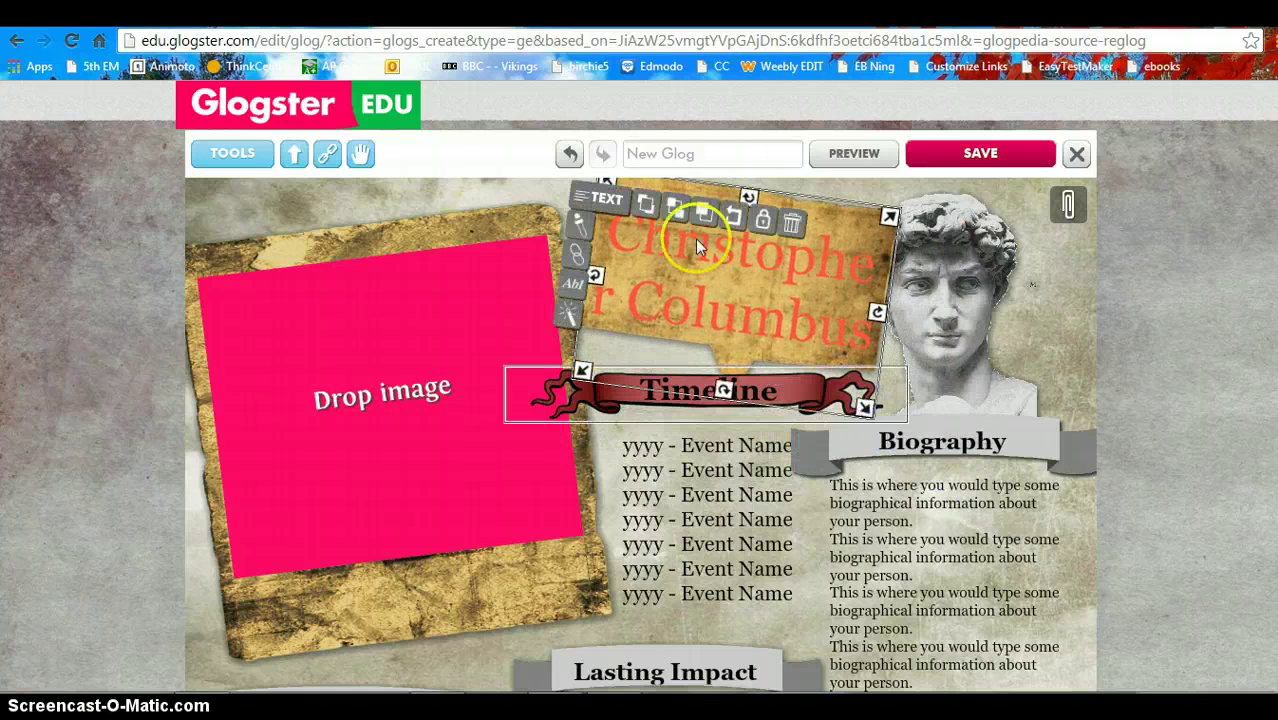
pyautogui.click(689, 229)
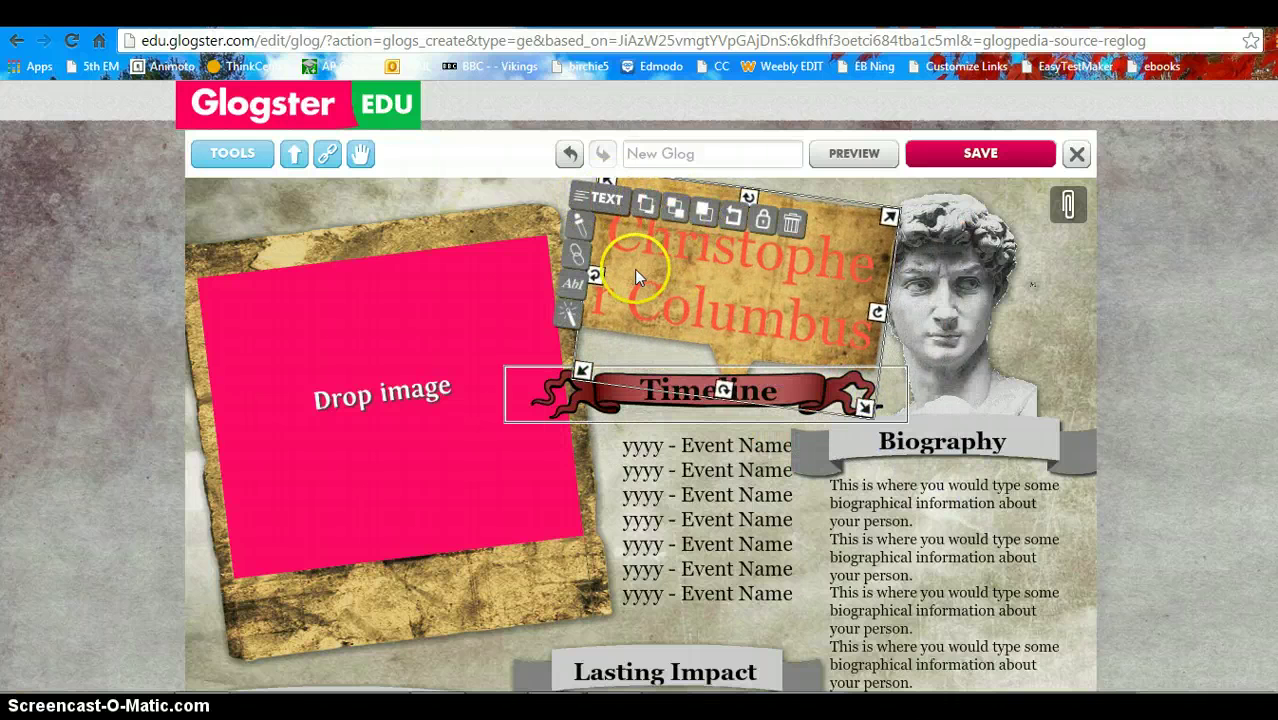
pyautogui.click(676, 210)
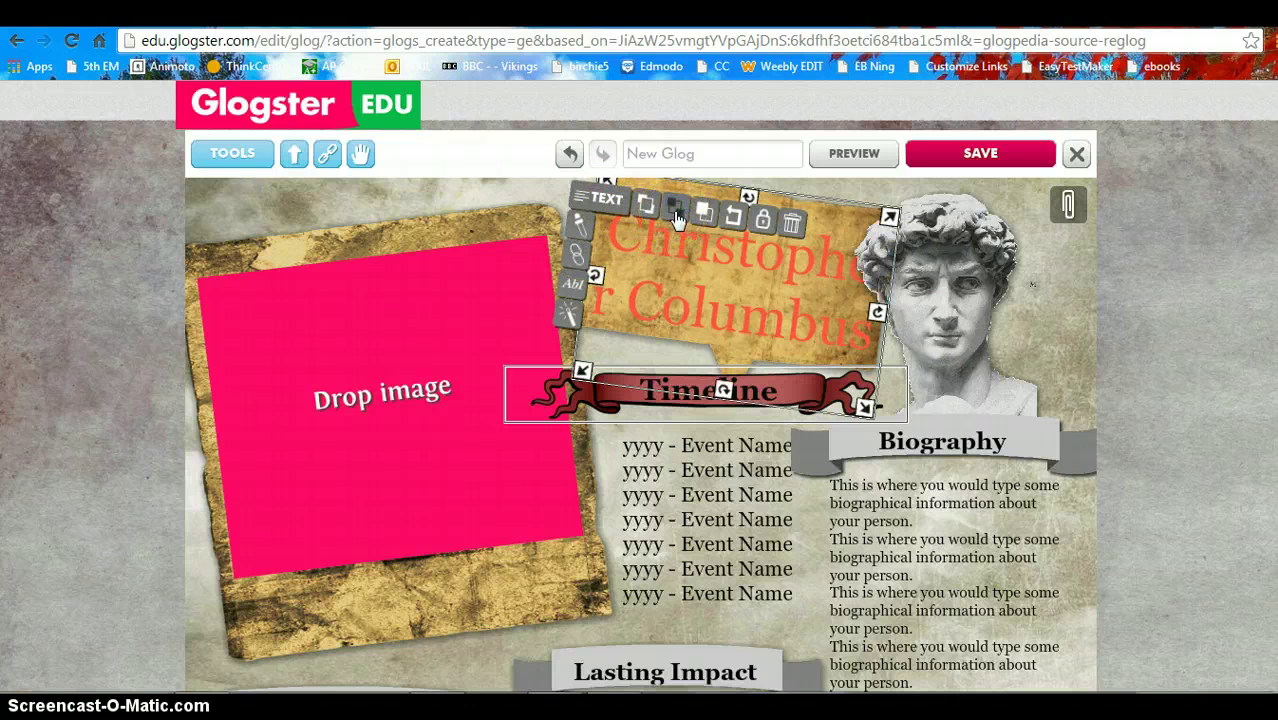
pyautogui.click(876, 262)
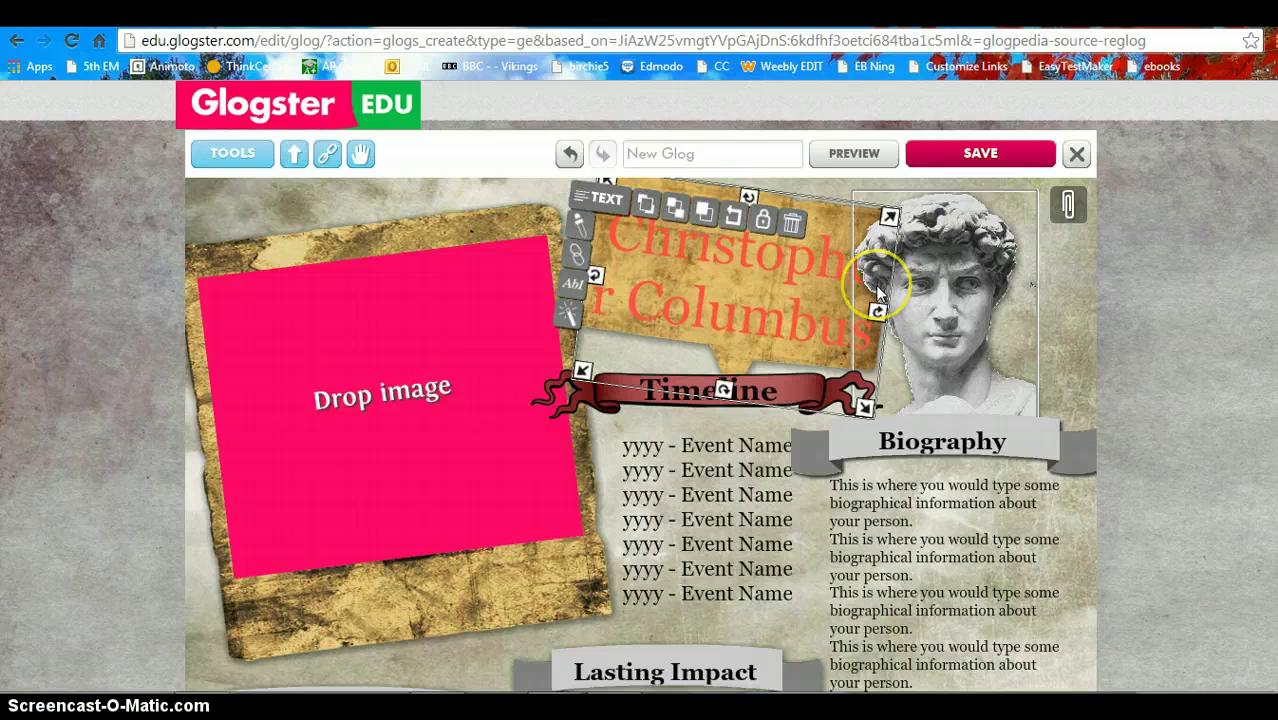
pyautogui.click(646, 208)
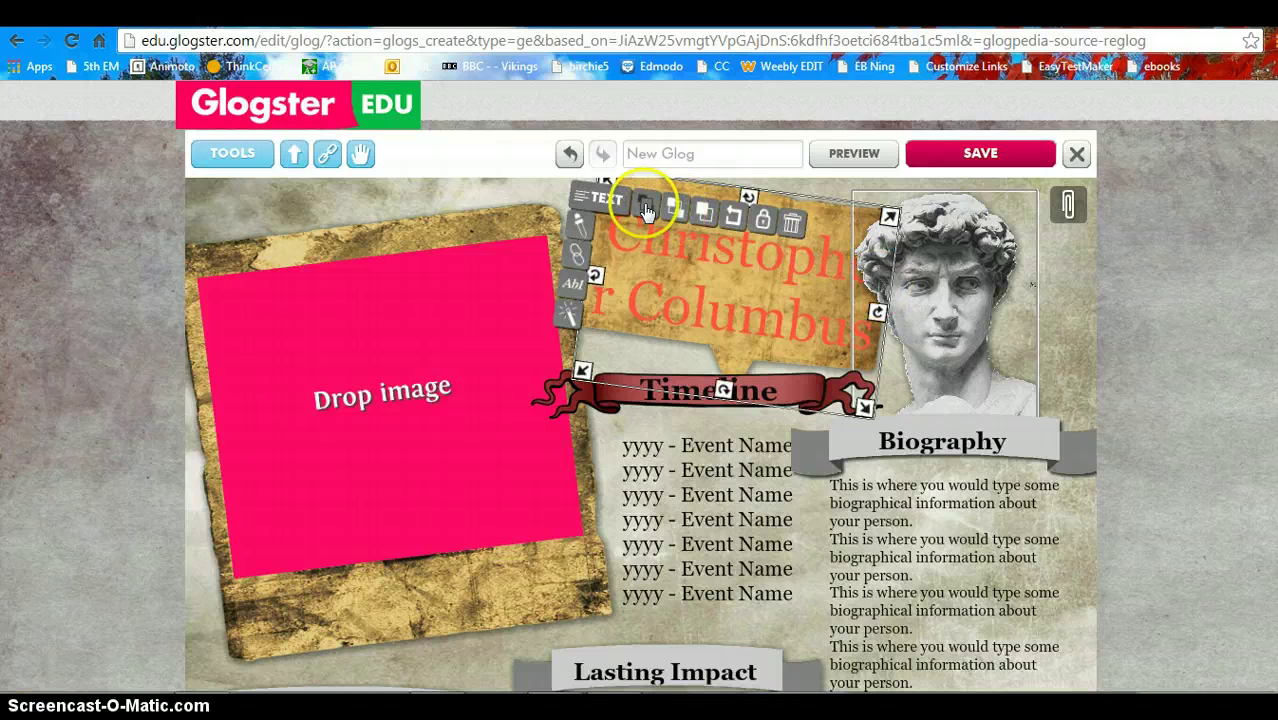
pyautogui.click(856, 248)
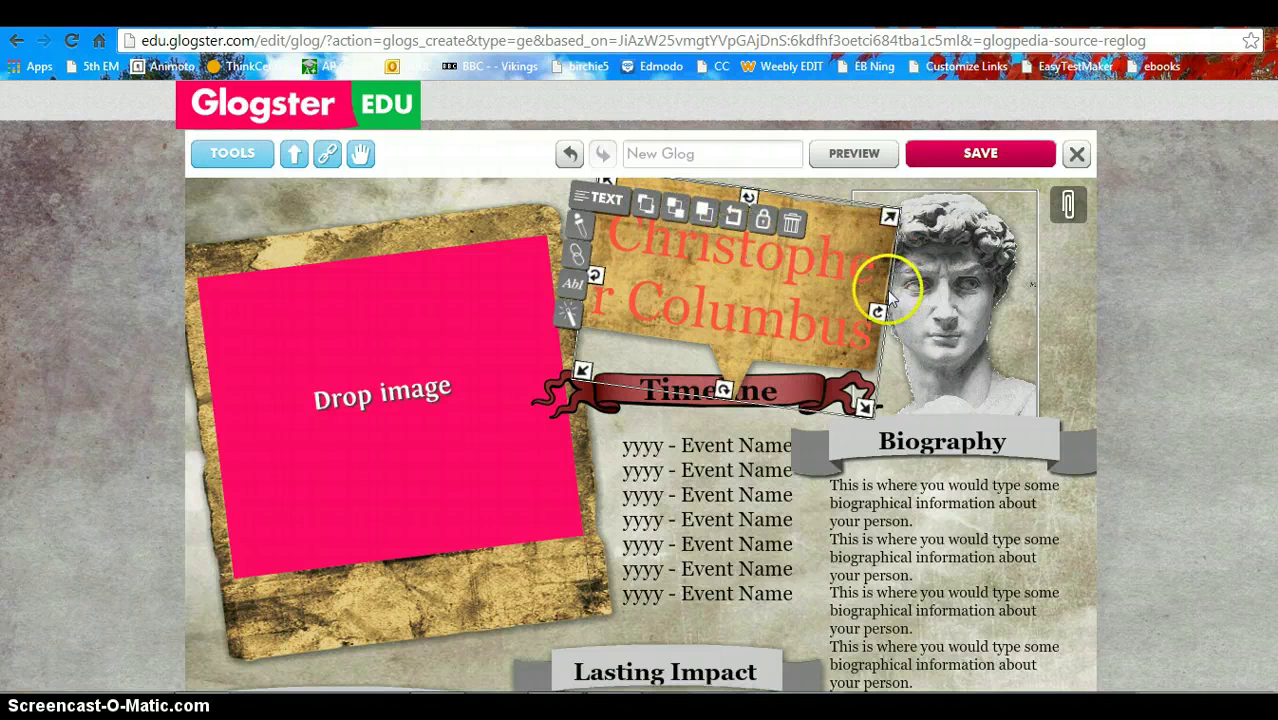
pyautogui.click(566, 289)
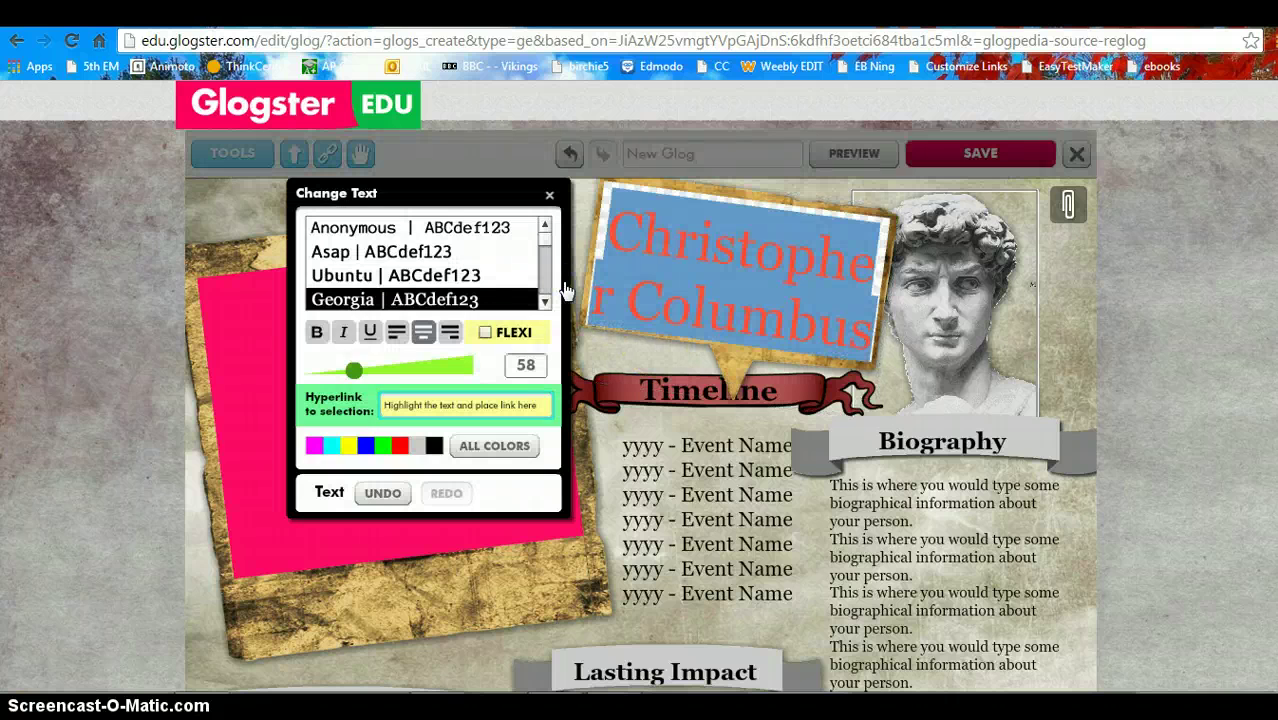
# Set the title text size to 48 and centre its lines
pyautogui.click(354, 370)
pyautogui.moveTo(354, 372)
pyautogui.mouseDown()
pyautogui.moveTo(400, 371)
pyautogui.moveTo(345, 372)
pyautogui.mouseUp()
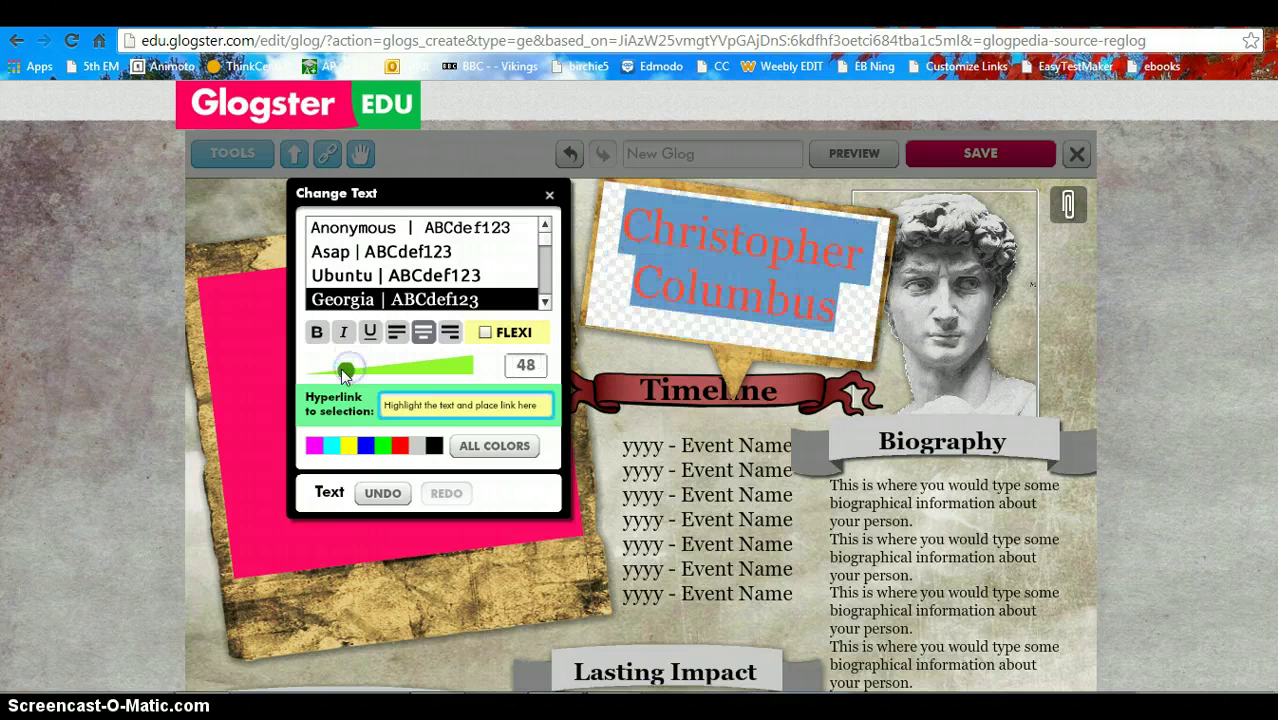
pyautogui.moveTo(651, 342); pyautogui.dragTo(628, 298)
pyautogui.click(760, 305)
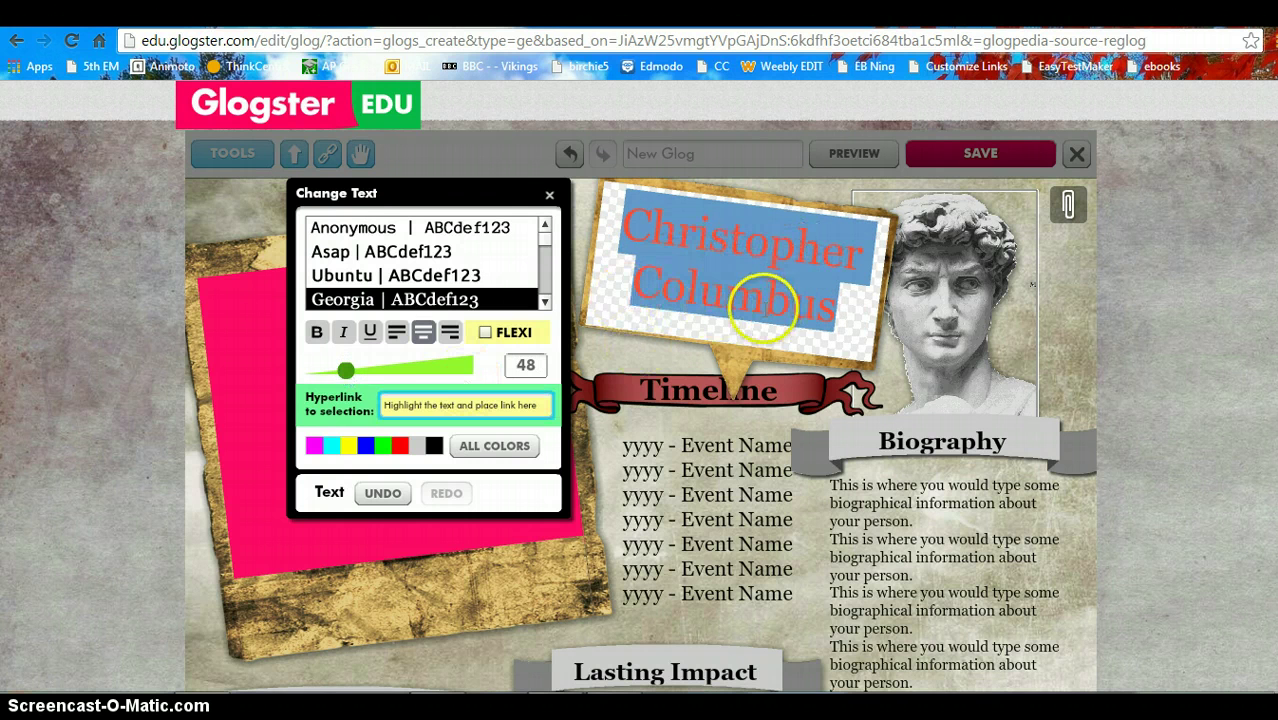
pyautogui.click(424, 338)
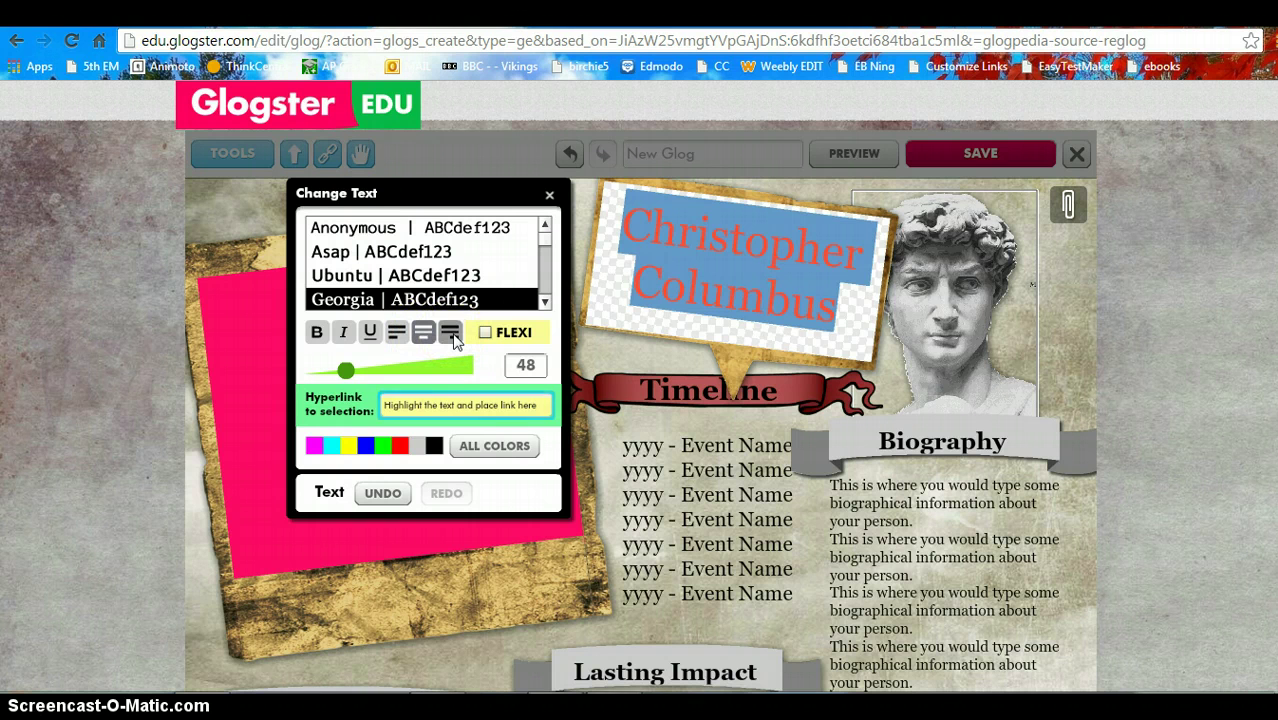
pyautogui.click(397, 338)
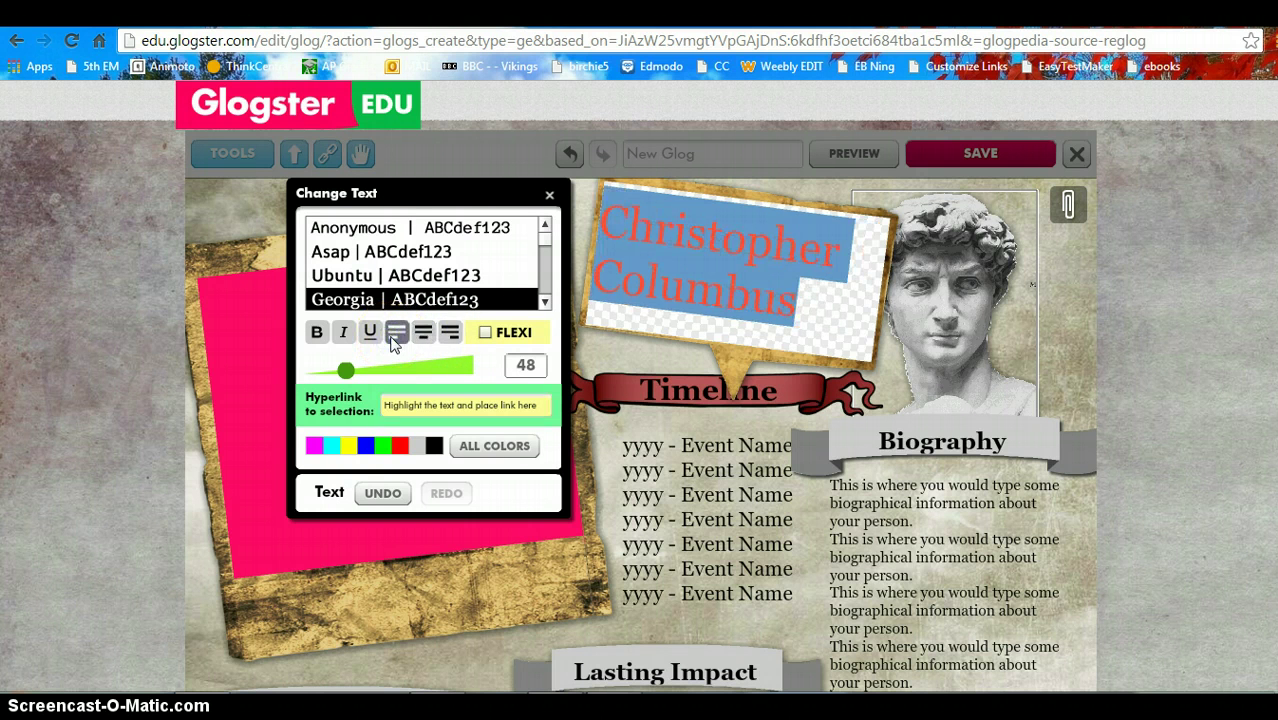
pyautogui.click(450, 336)
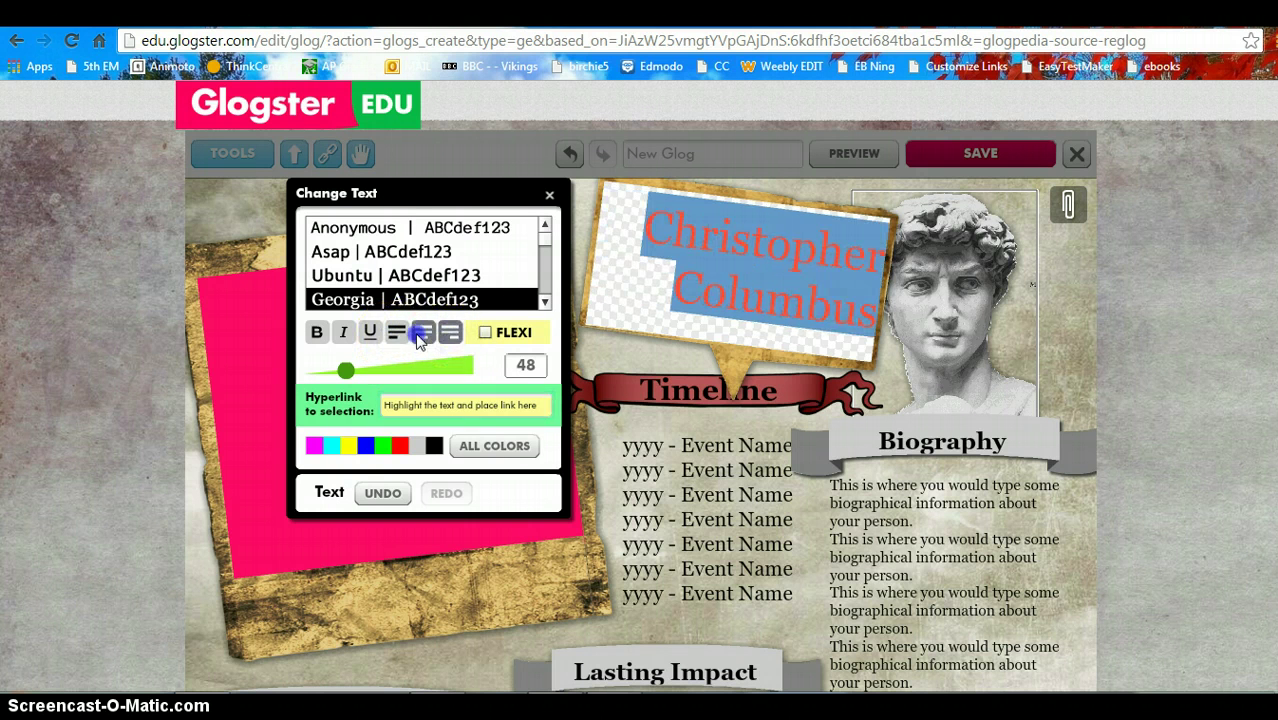
pyautogui.click(316, 332)
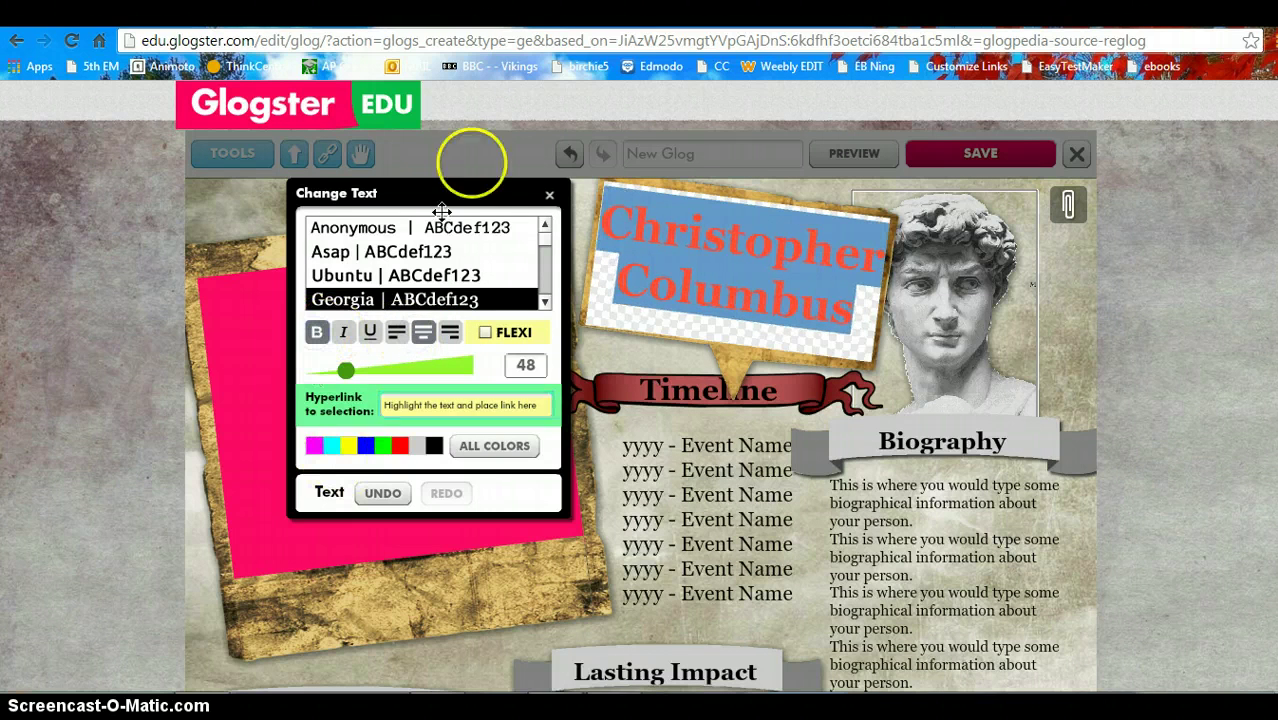
# Switch the title to a new rounded font and close the text settings
pyautogui.moveTo(542, 229); pyautogui.dragTo(543, 271)
pyautogui.click(420, 278)
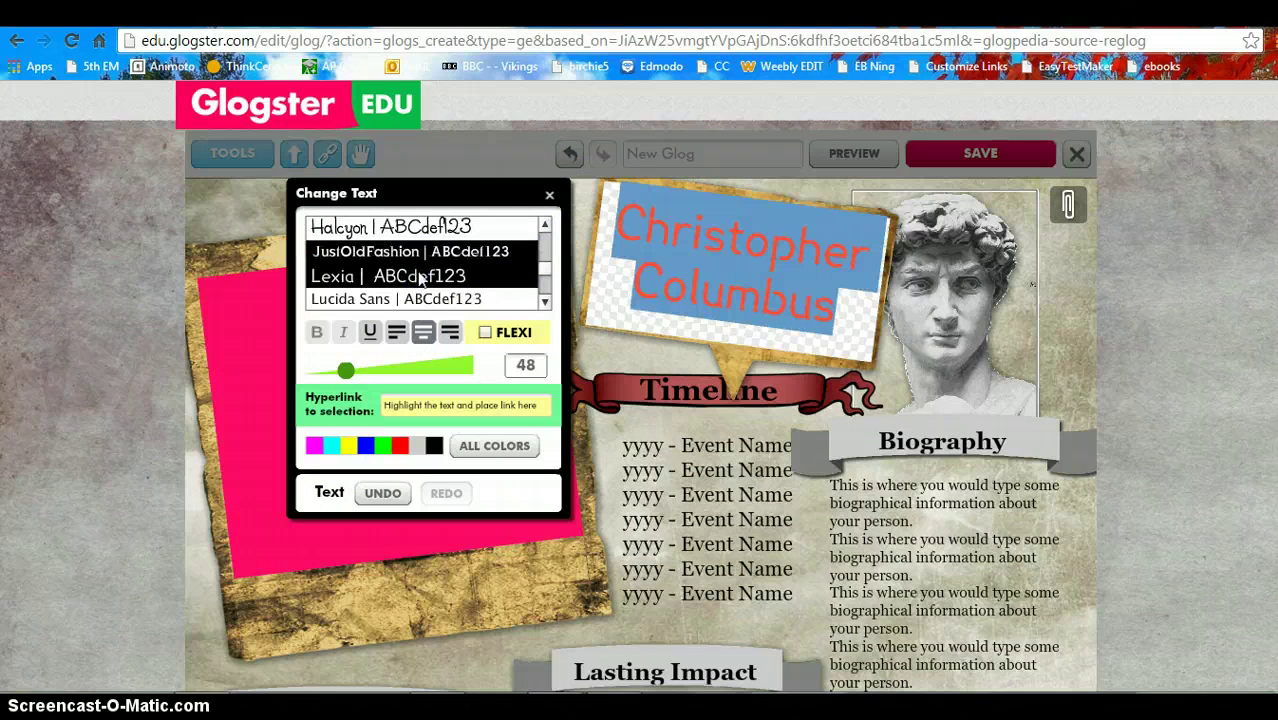
pyautogui.click(549, 195)
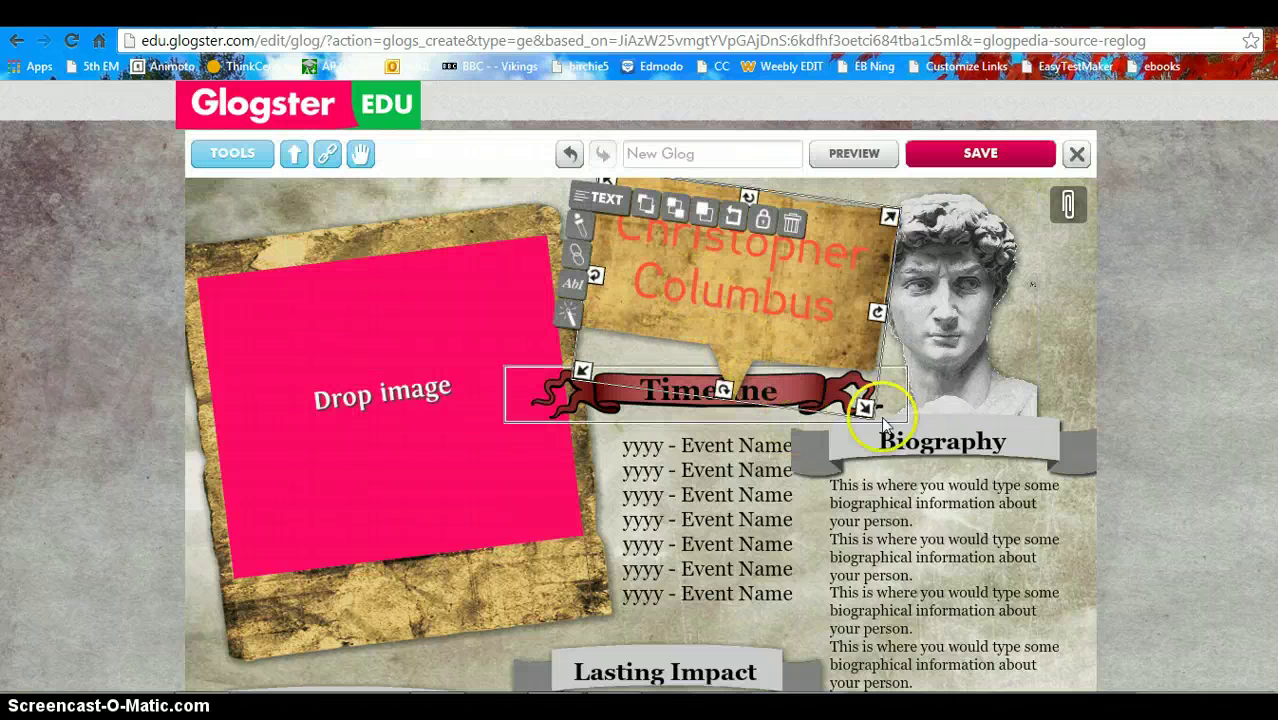
pyautogui.click(1085, 328)
pyautogui.click(1070, 325)
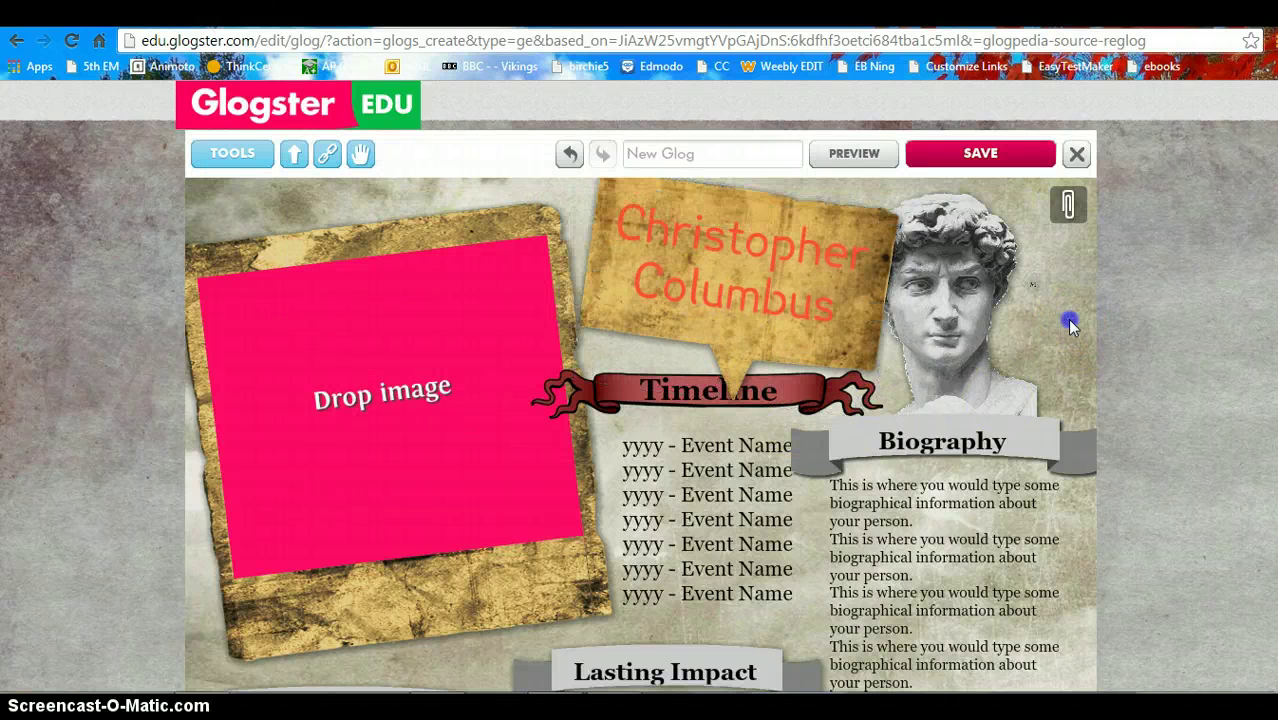
pyautogui.click(693, 302)
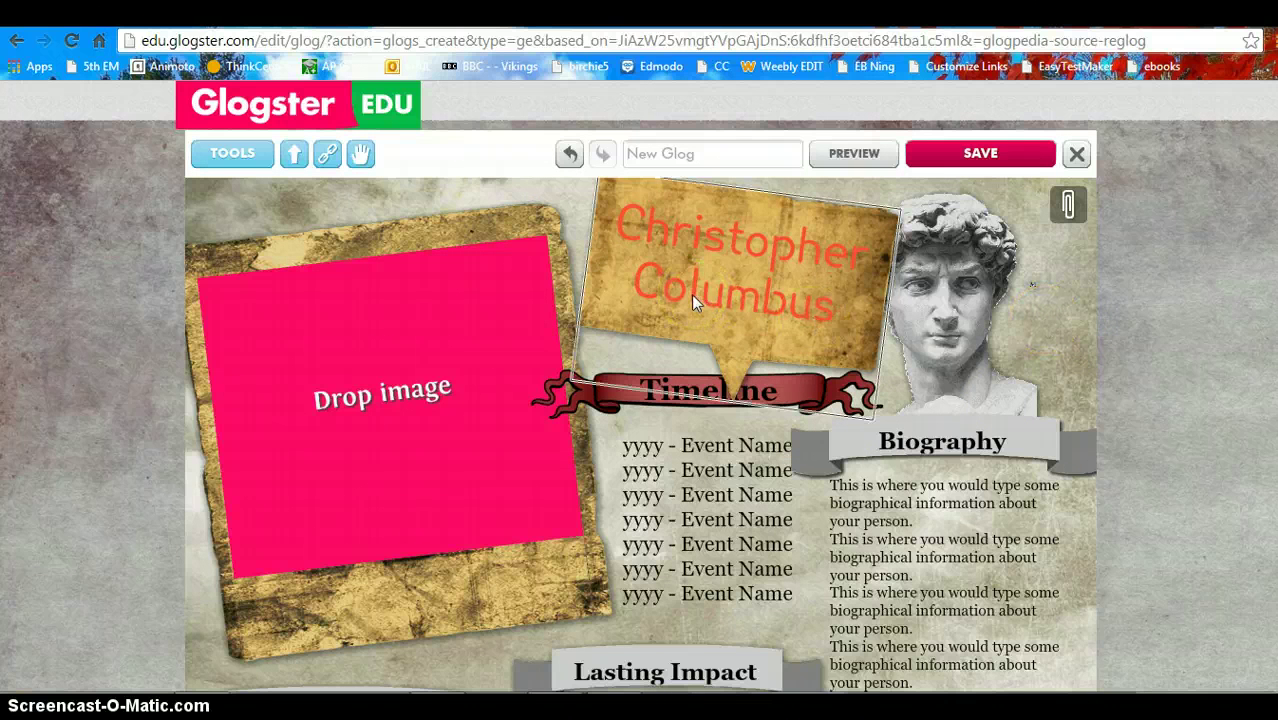
# Rotate the Christopher Columbus parchment nearly level and shift it left
pyautogui.click(880, 388)
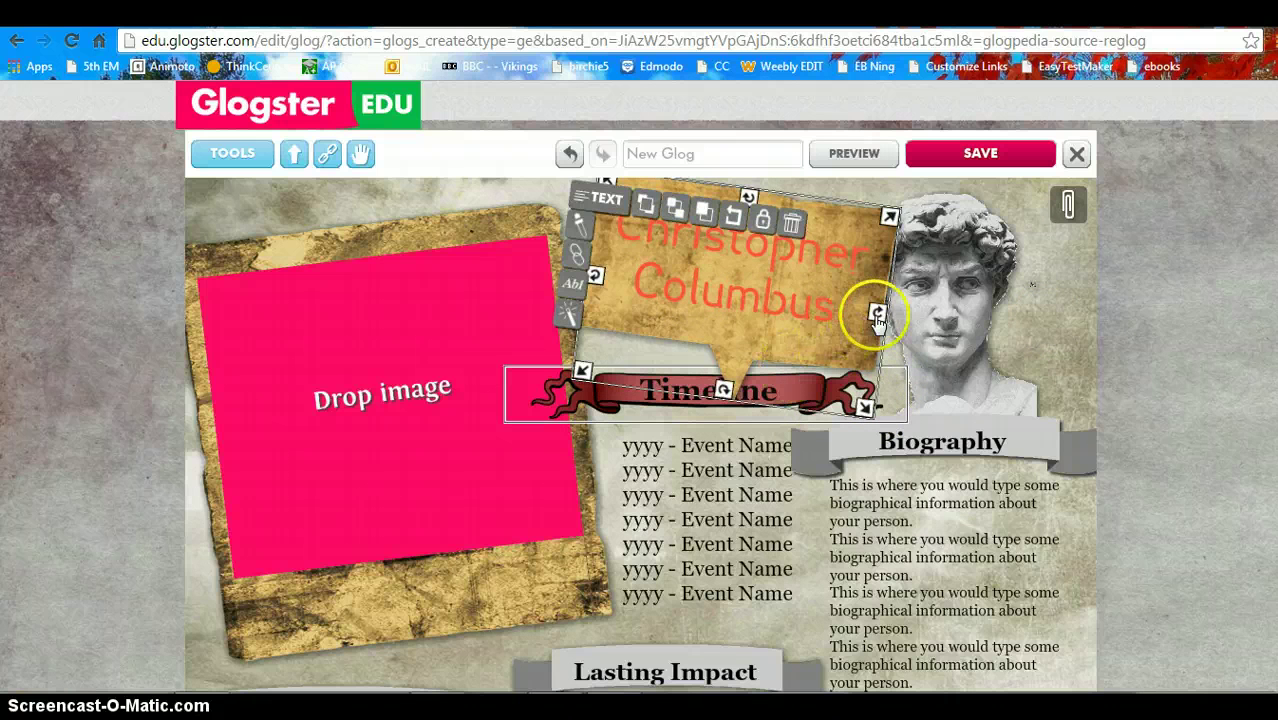
pyautogui.moveTo(875, 313); pyautogui.dragTo(885, 308)
pyautogui.moveTo(770, 286); pyautogui.dragTo(682, 280)
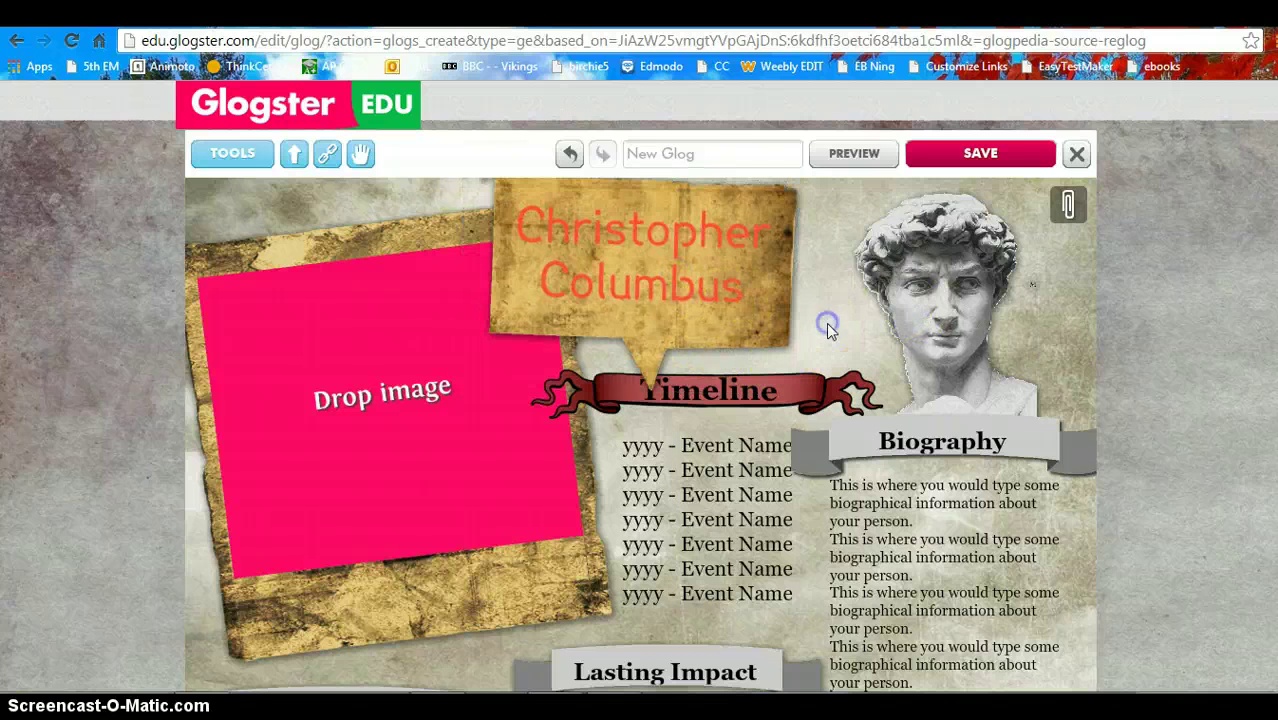
# Delete the statue image and move the parchment to the upper right
pyautogui.moveTo(921, 277); pyautogui.dragTo(902, 284)
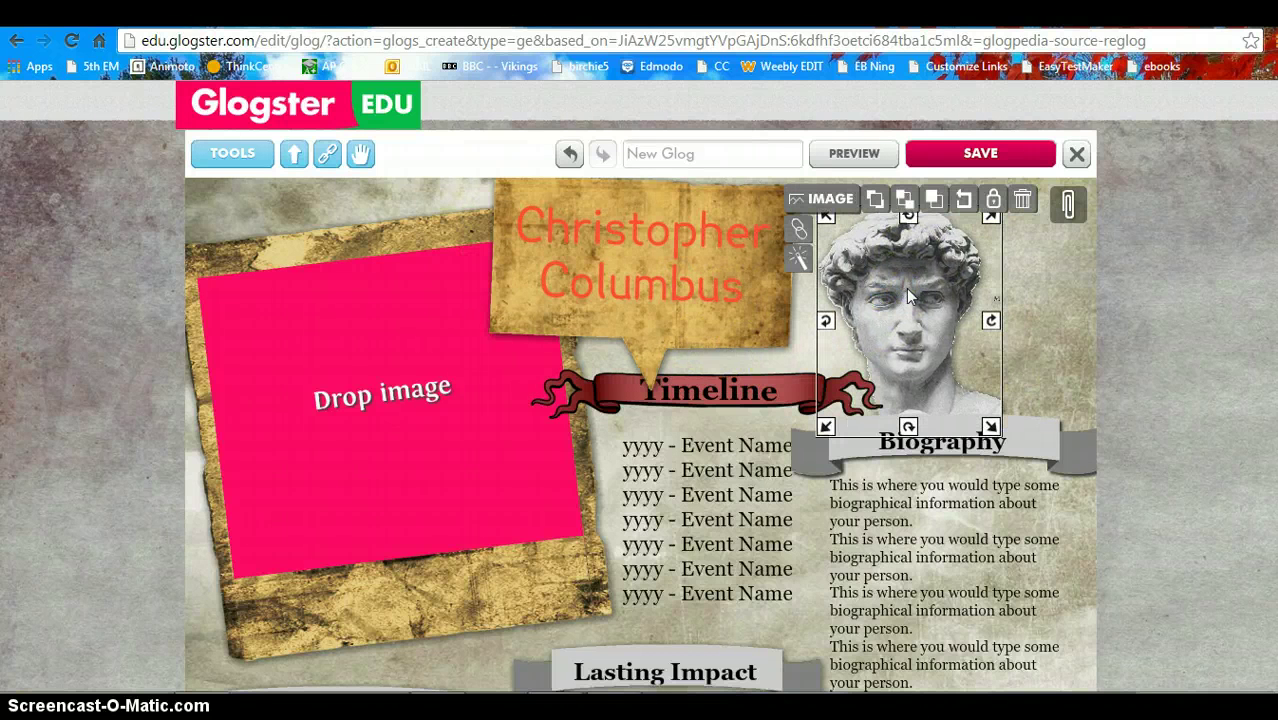
pyautogui.click(1021, 203)
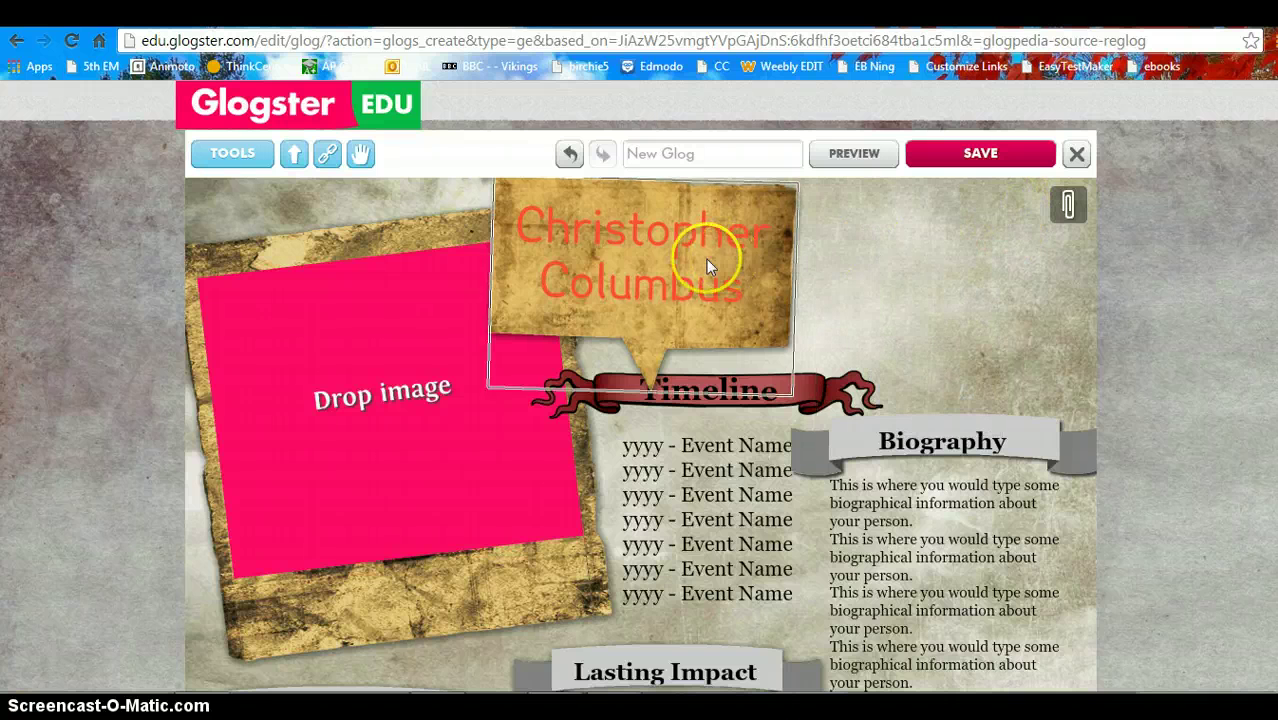
pyautogui.moveTo(719, 251); pyautogui.dragTo(965, 272)
pyautogui.click(600, 262)
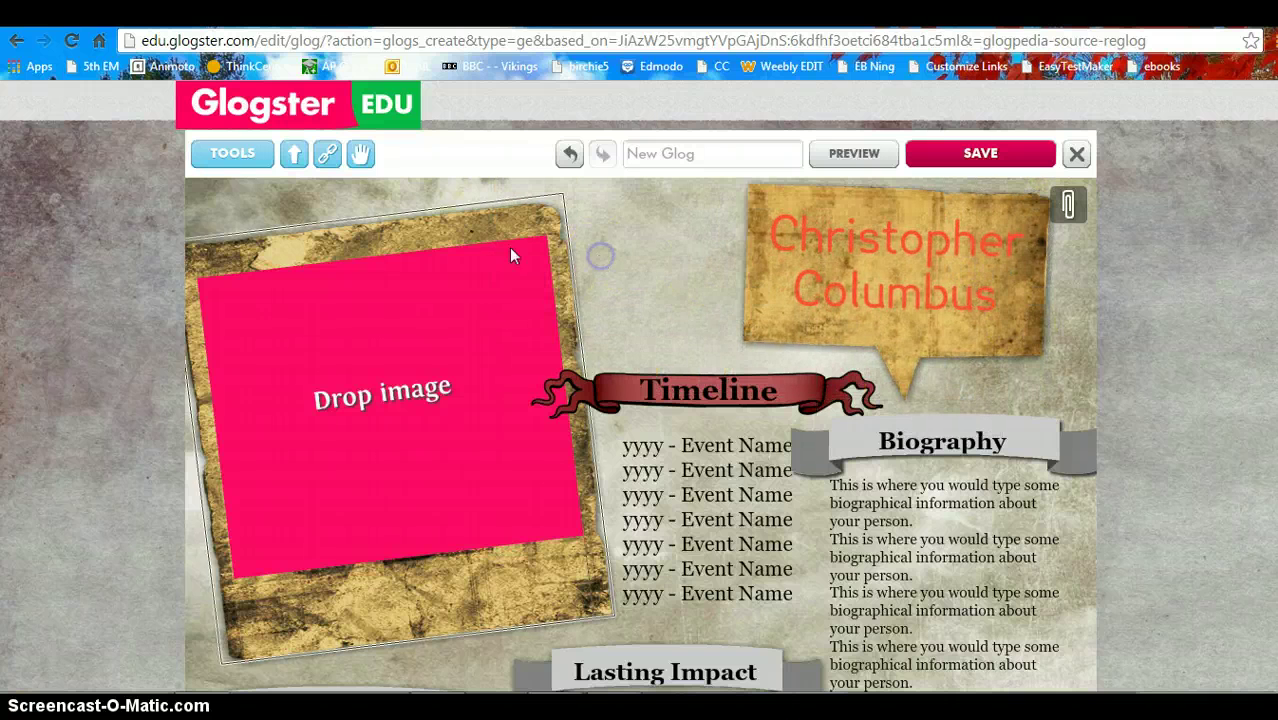
pyautogui.click(232, 155)
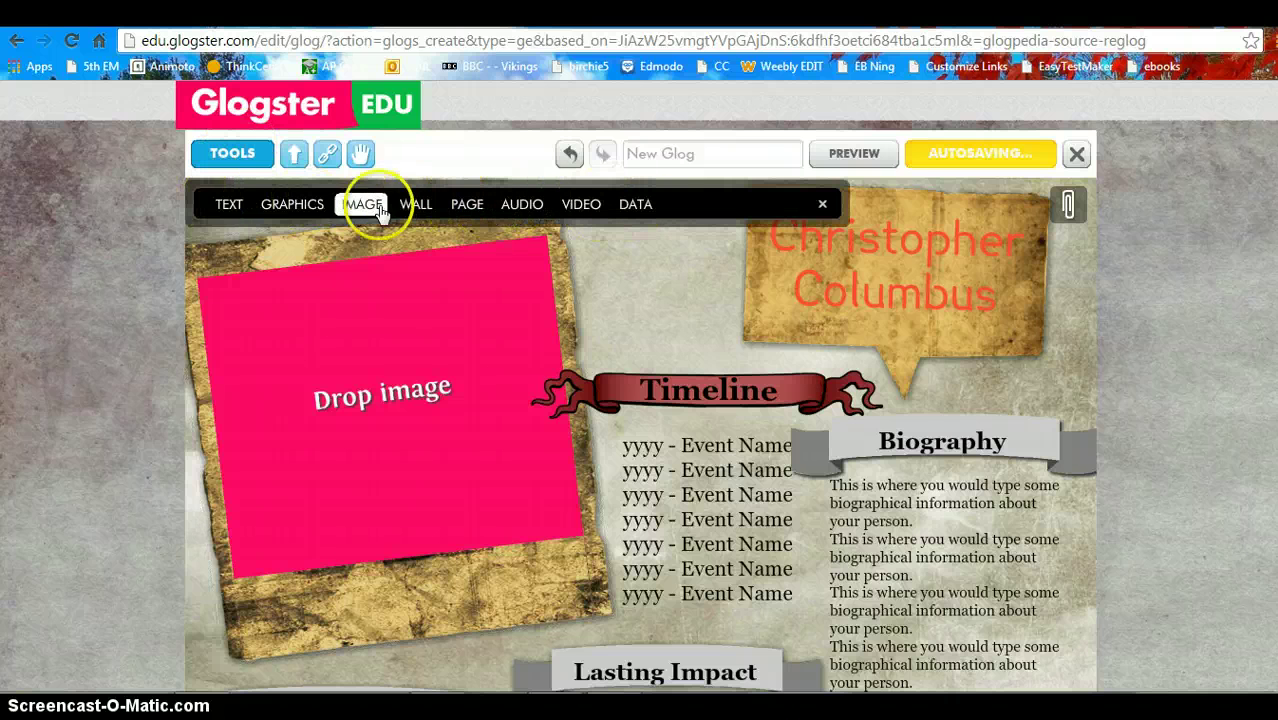
# Add the yellow umbrella graphic from the Graphics collection, then bring up the Wall backgrounds
pyautogui.click(228, 205)
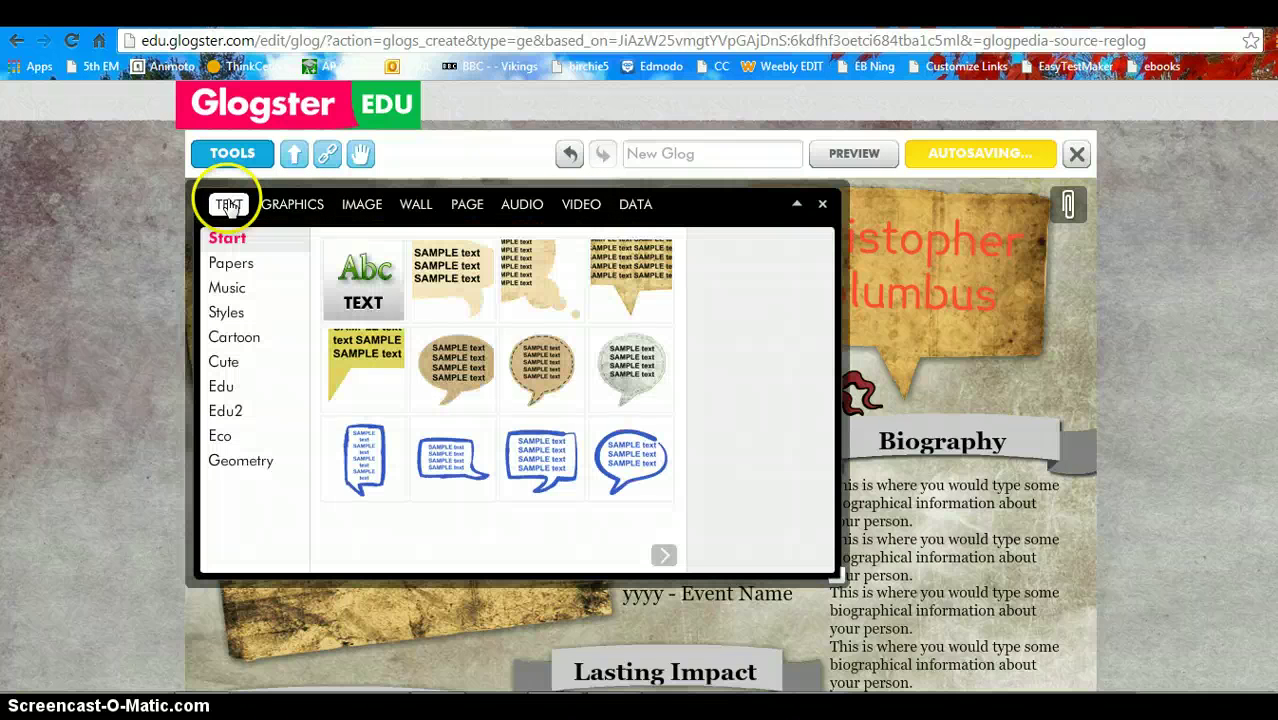
pyautogui.click(222, 287)
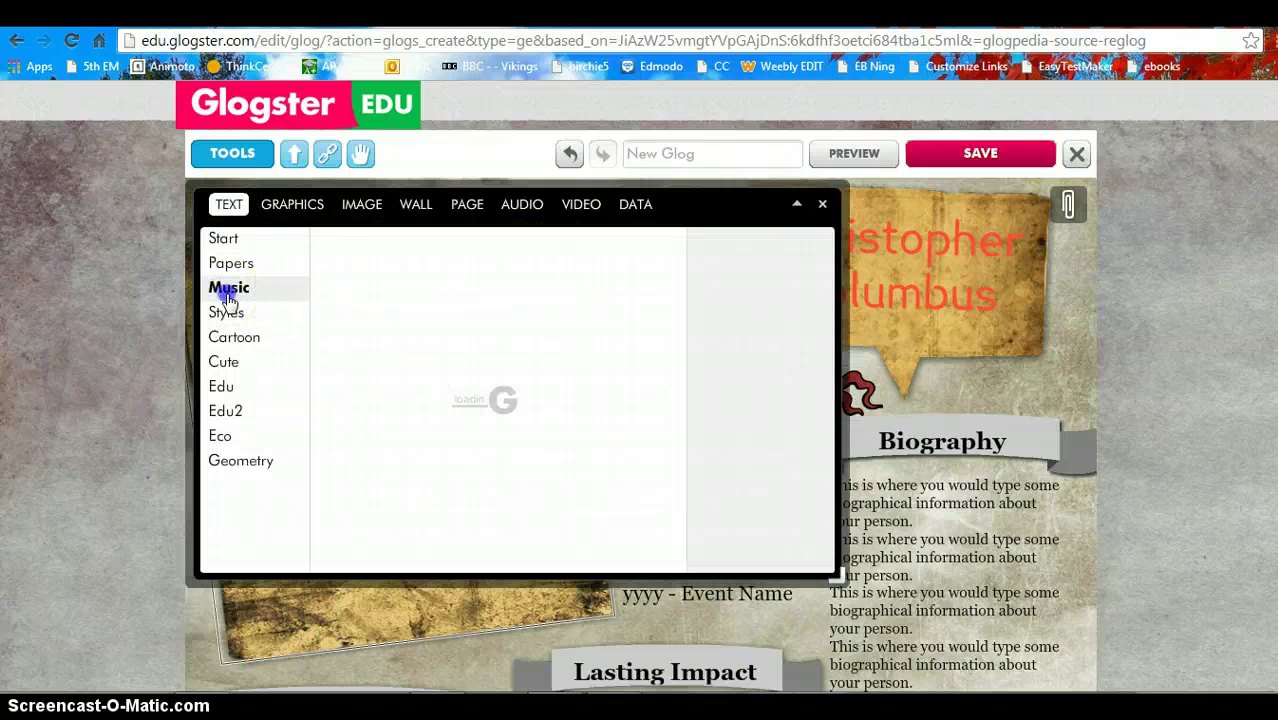
pyautogui.click(275, 206)
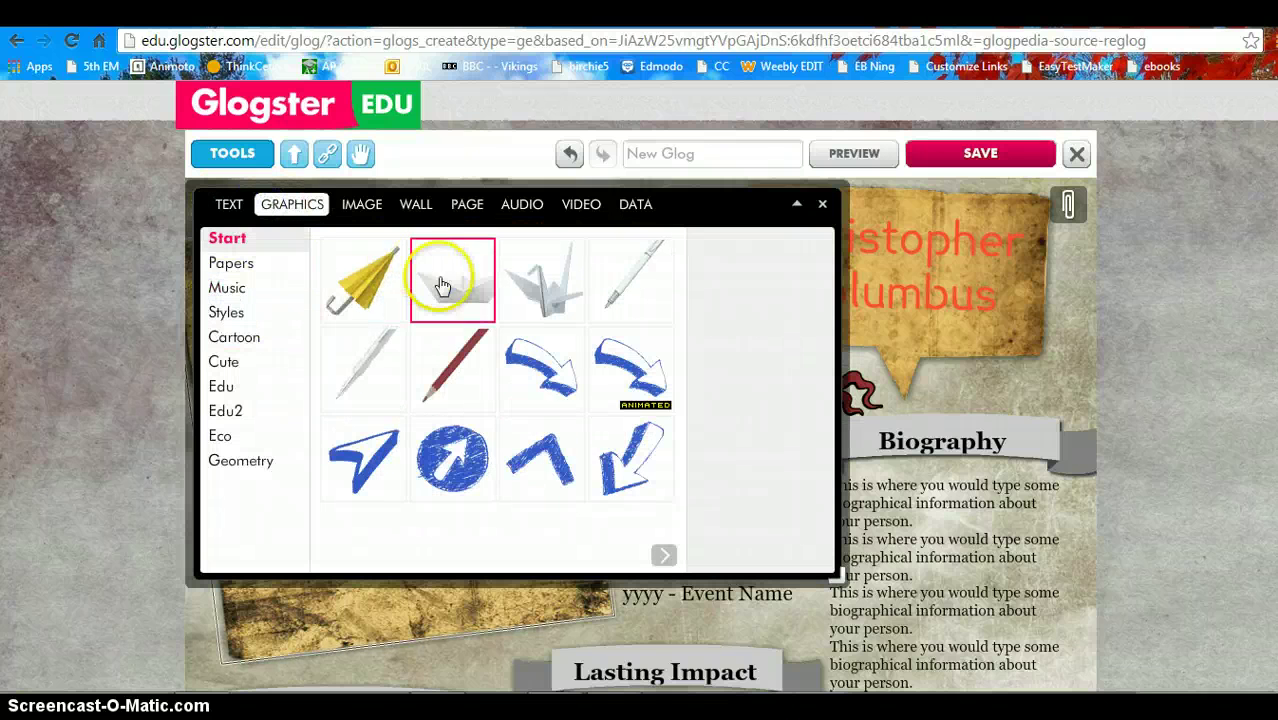
pyautogui.click(363, 282)
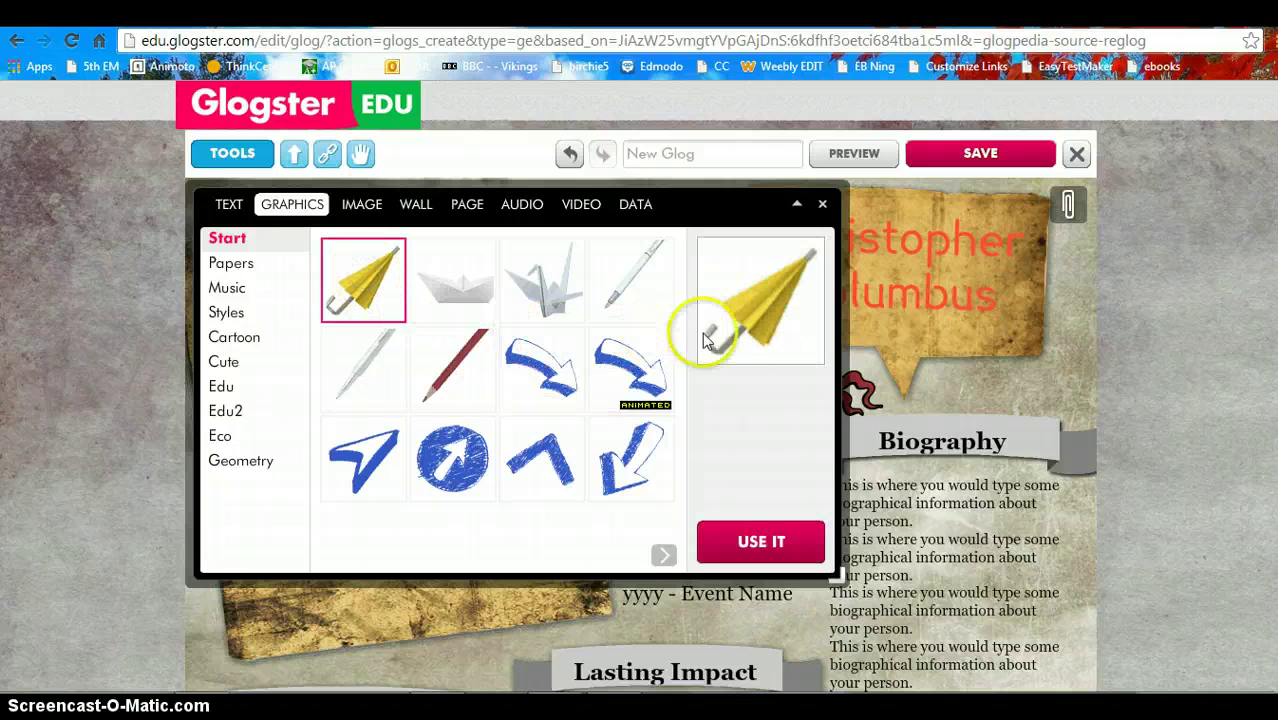
pyautogui.click(785, 543)
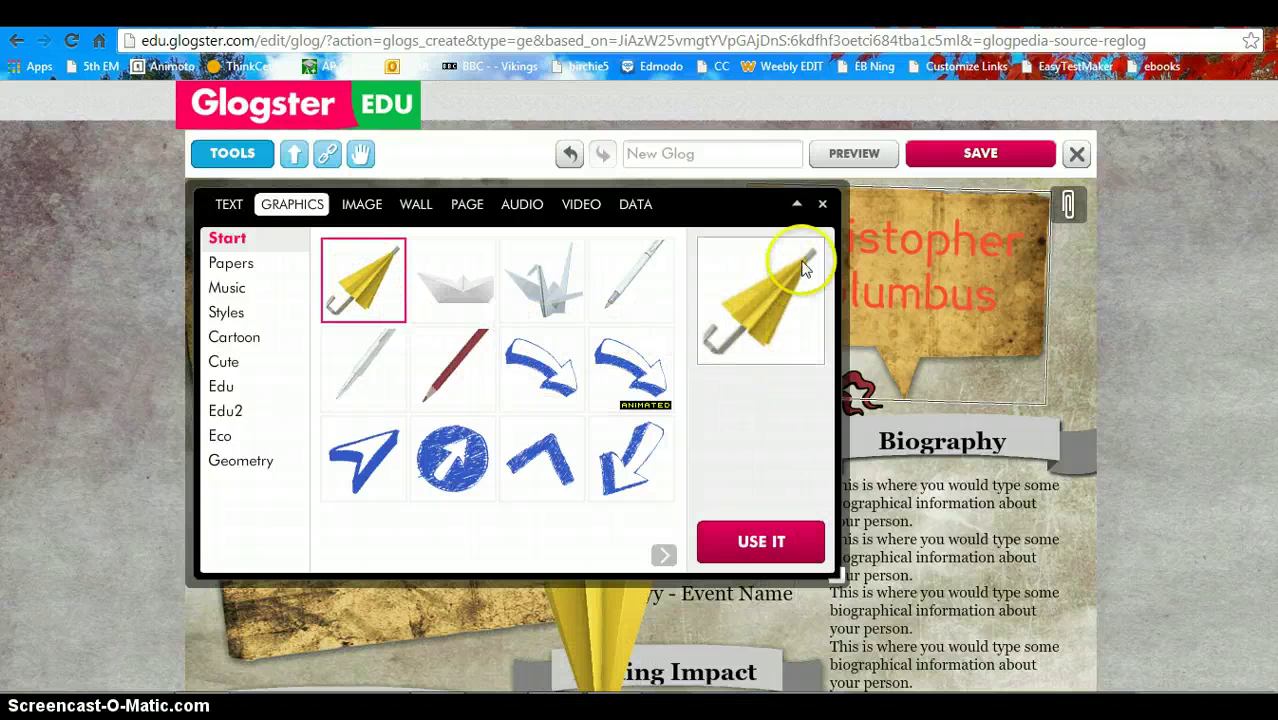
pyautogui.click(232, 312)
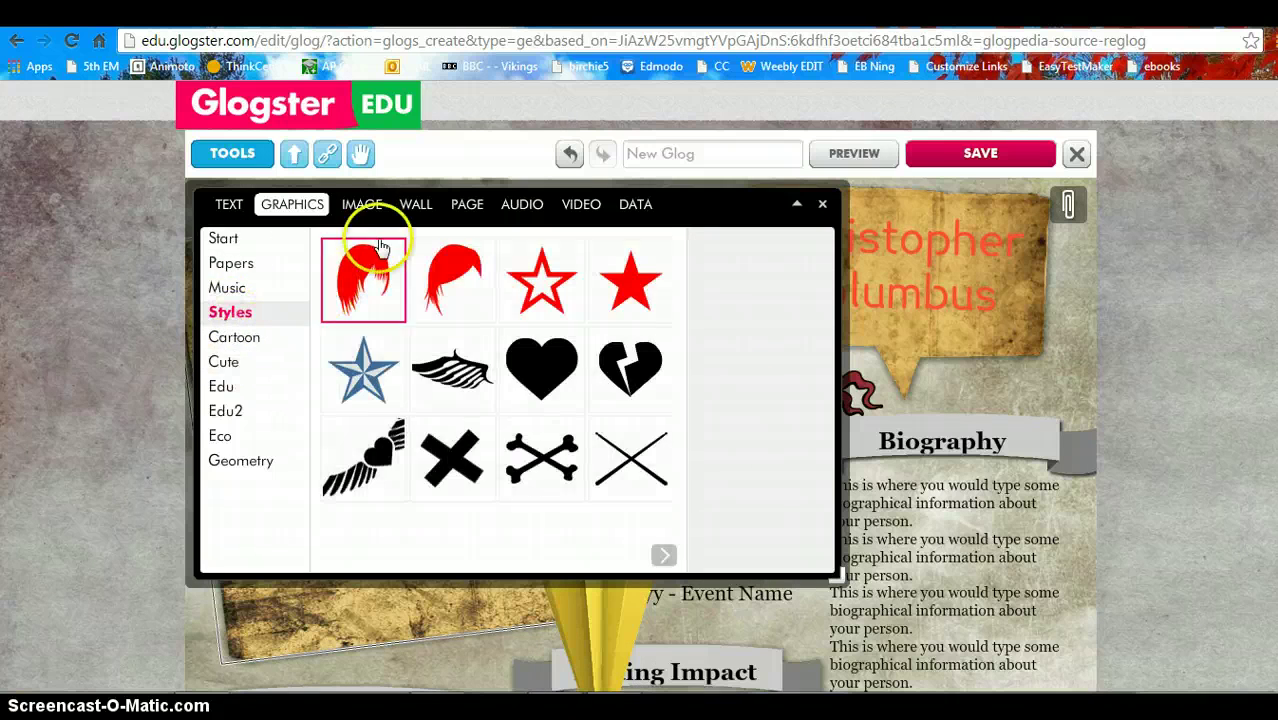
pyautogui.click(364, 210)
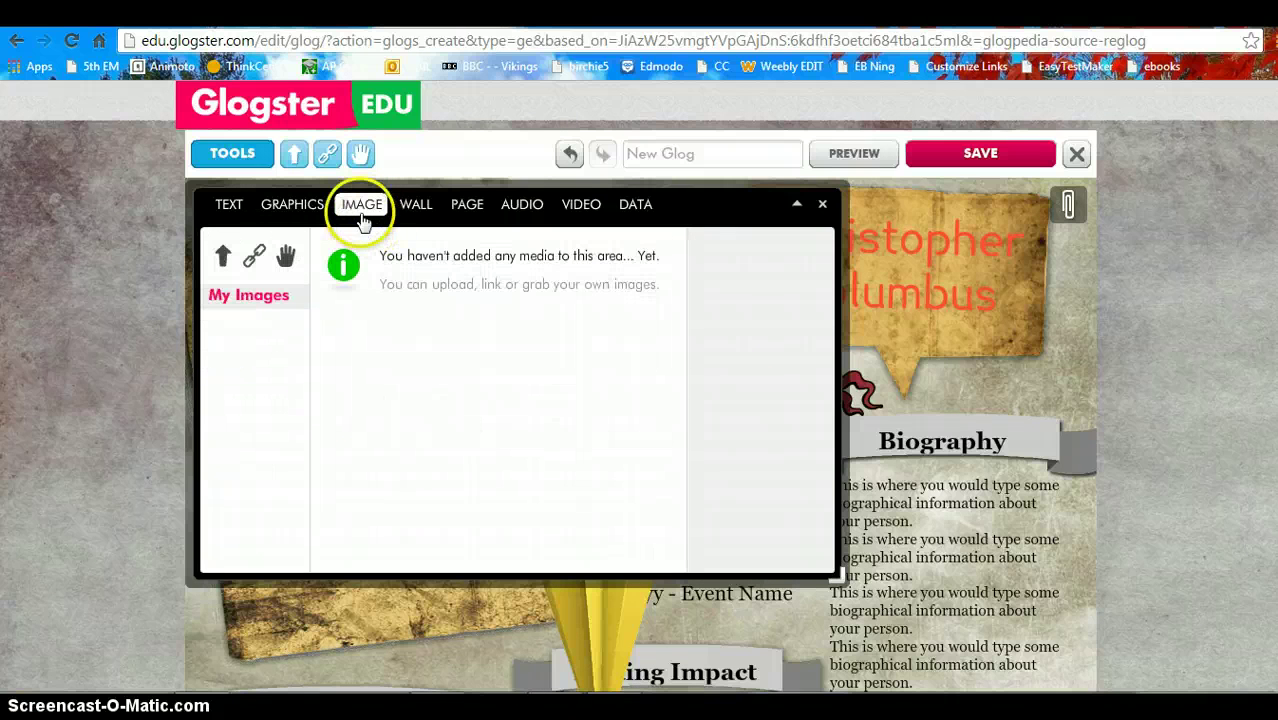
pyautogui.click(419, 206)
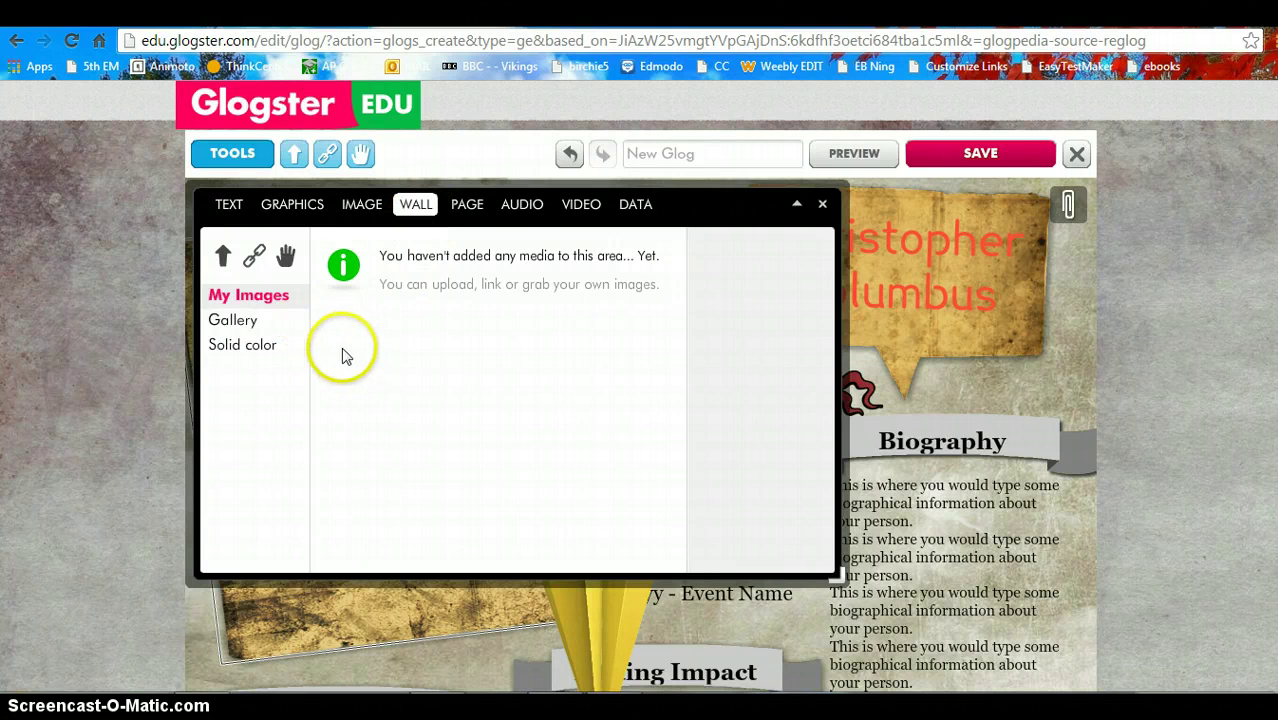
# Apply a plain light paper texture from the Papers wall gallery
pyautogui.click(234, 320)
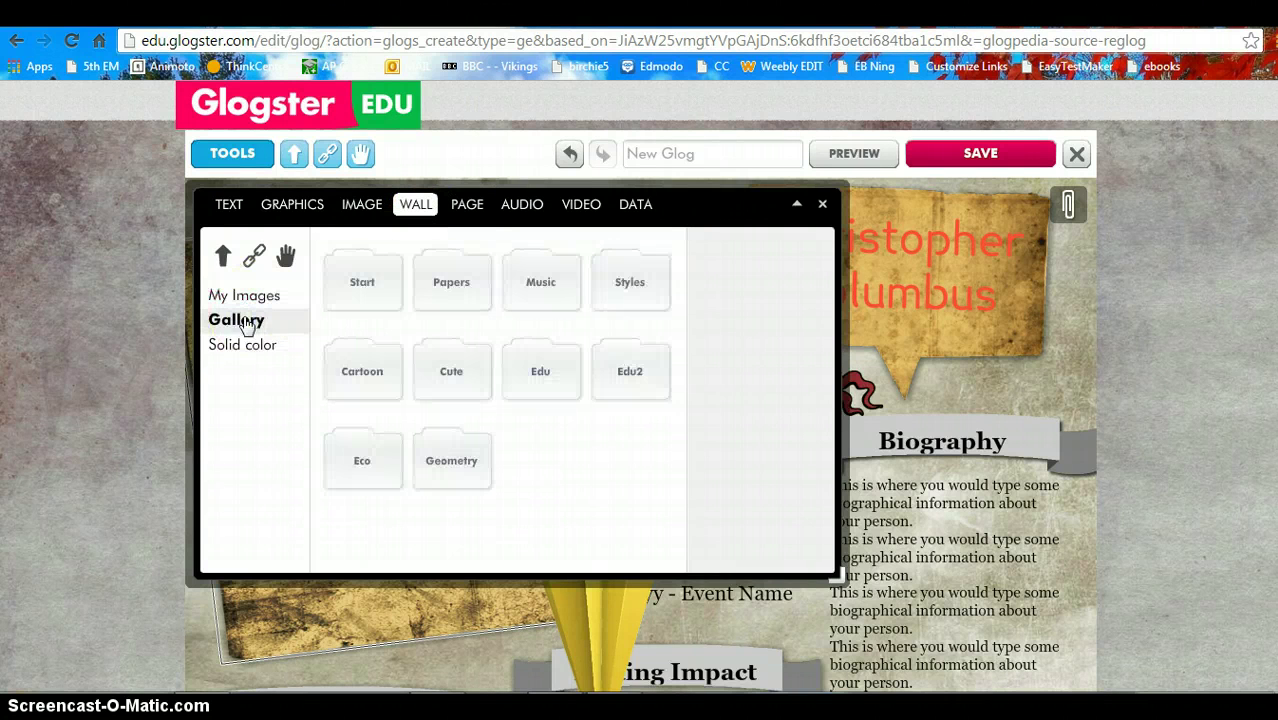
pyautogui.click(434, 287)
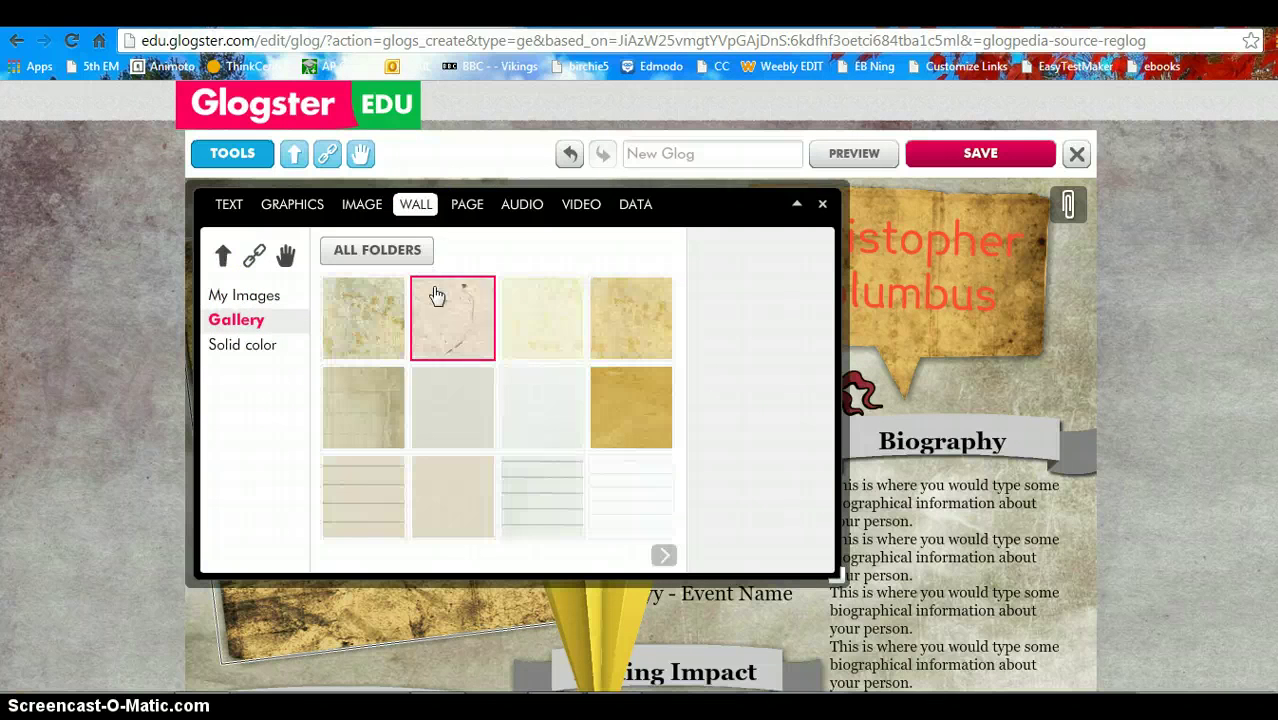
pyautogui.click(543, 405)
pyautogui.click(460, 407)
pyautogui.click(762, 541)
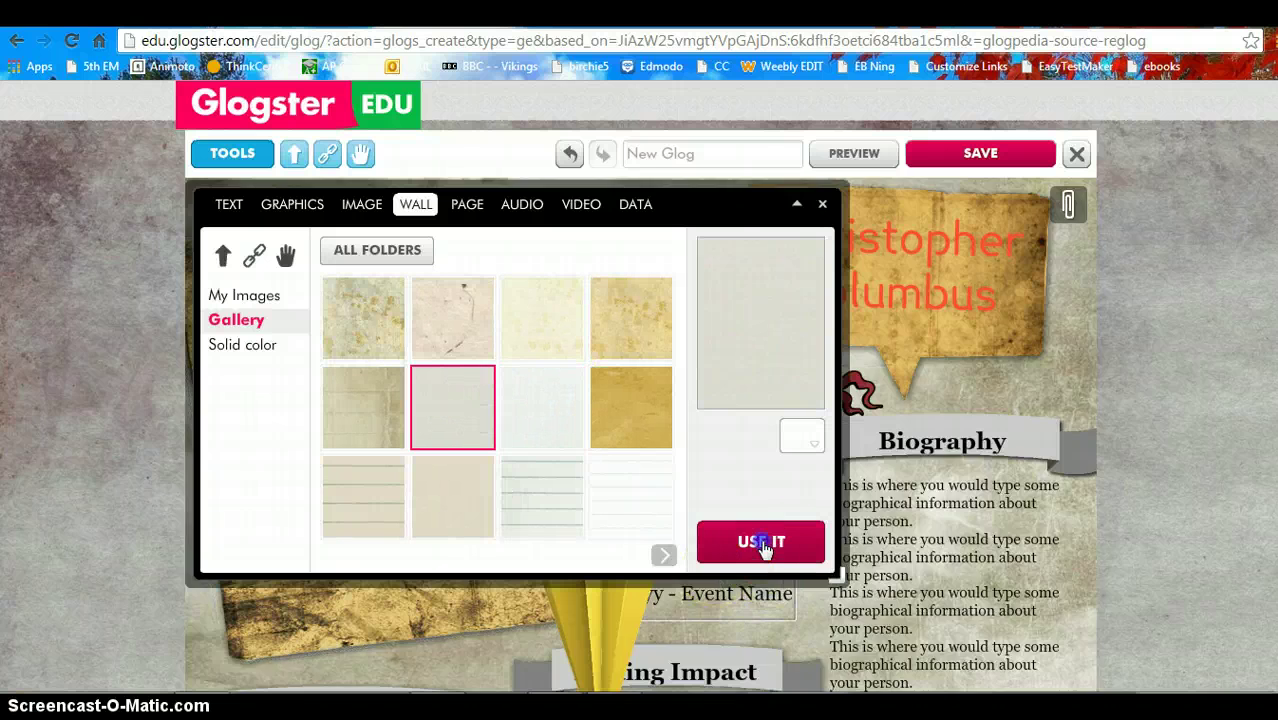
# Switch the wall to the lined-paper texture and close the wall options
pyautogui.click(345, 425)
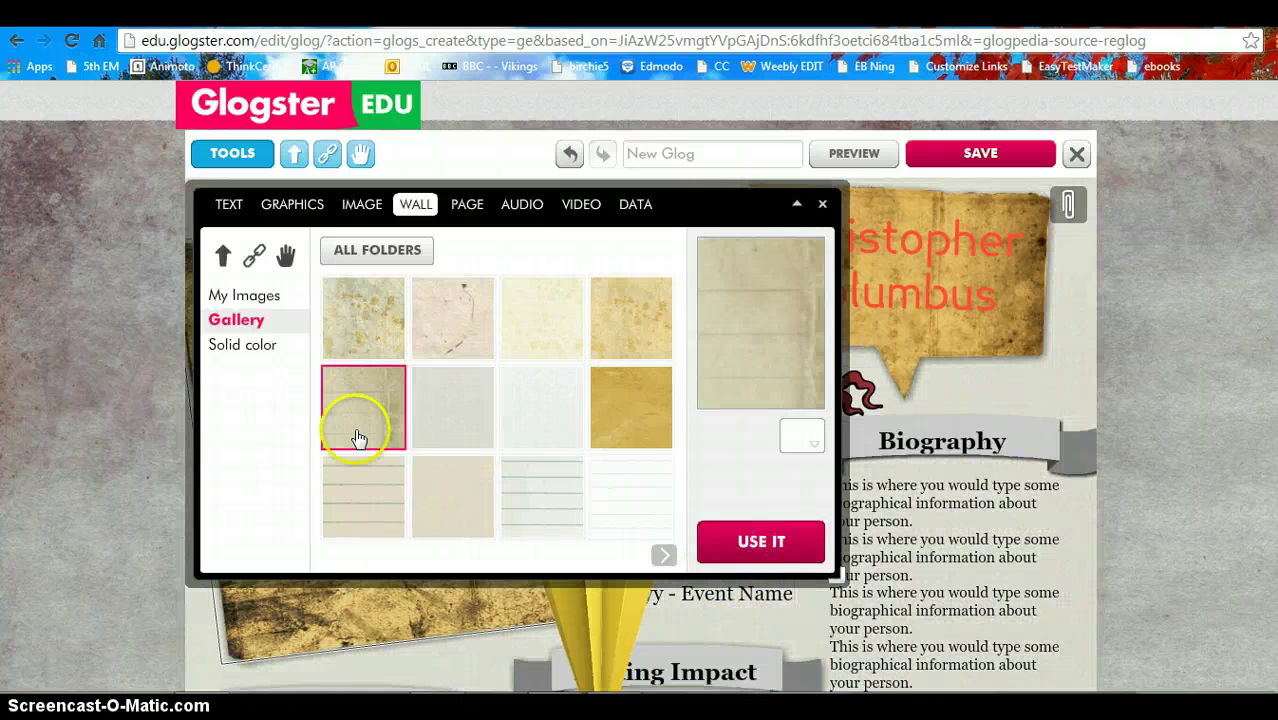
pyautogui.click(362, 487)
pyautogui.click(762, 541)
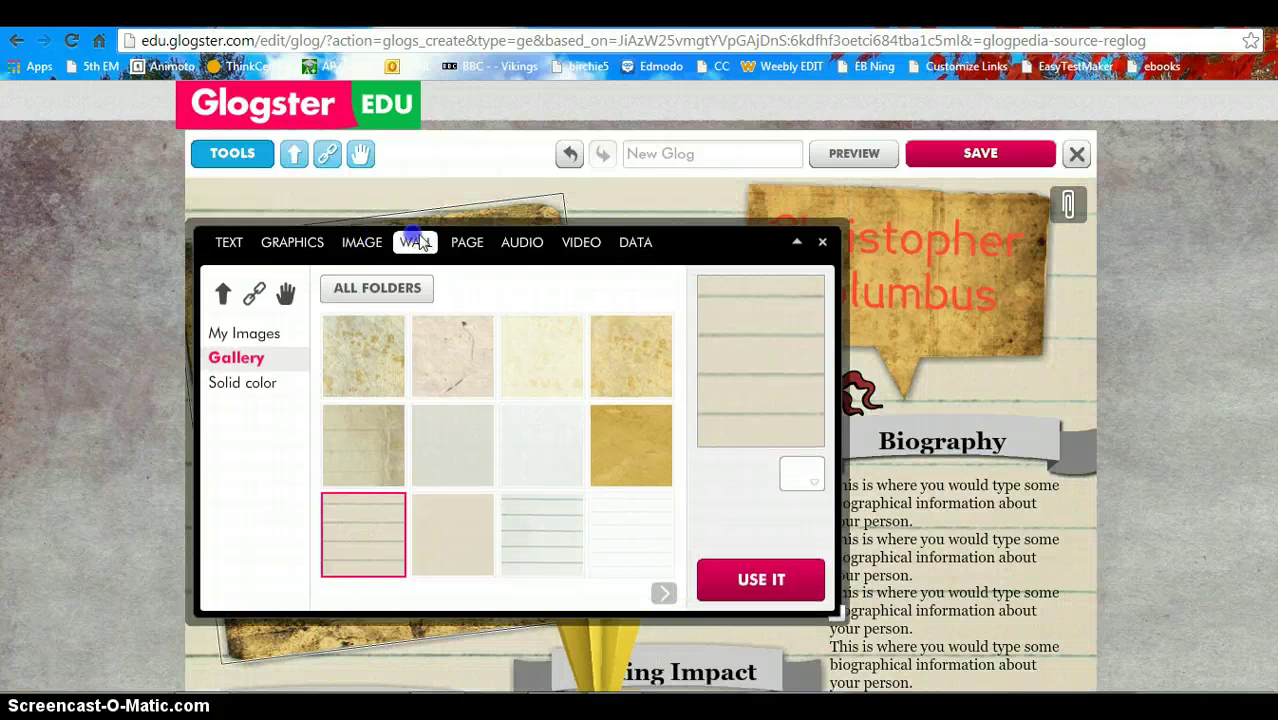
pyautogui.click(822, 243)
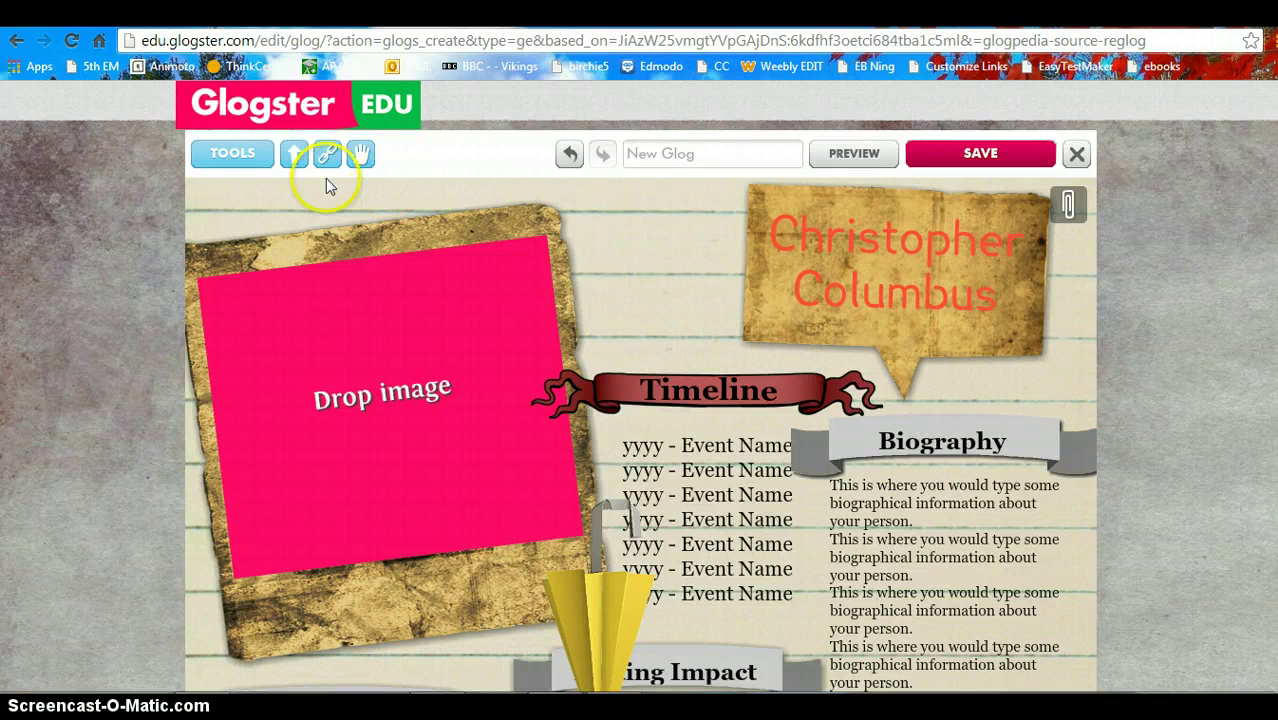
pyautogui.click(232, 158)
# Try dark red and yellow page colours, then apply solid green and close the panel
pyautogui.click(468, 206)
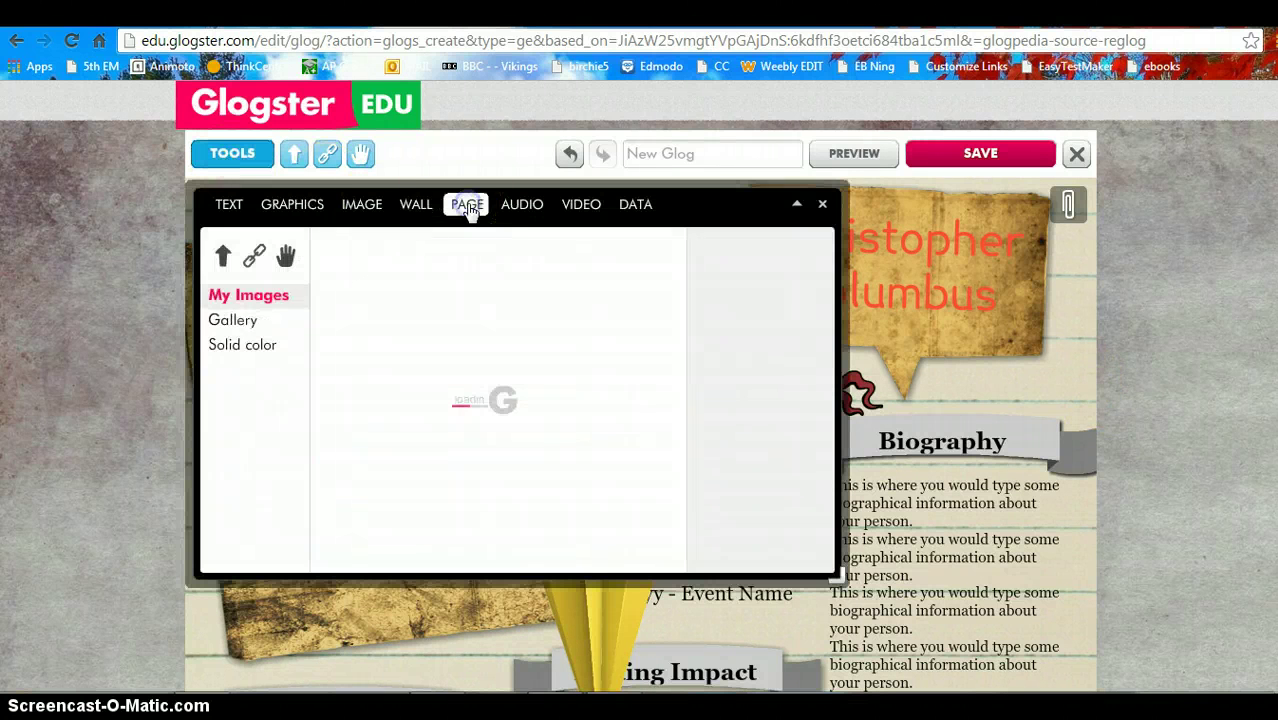
pyautogui.click(248, 345)
pyautogui.click(430, 338)
pyautogui.click(450, 330)
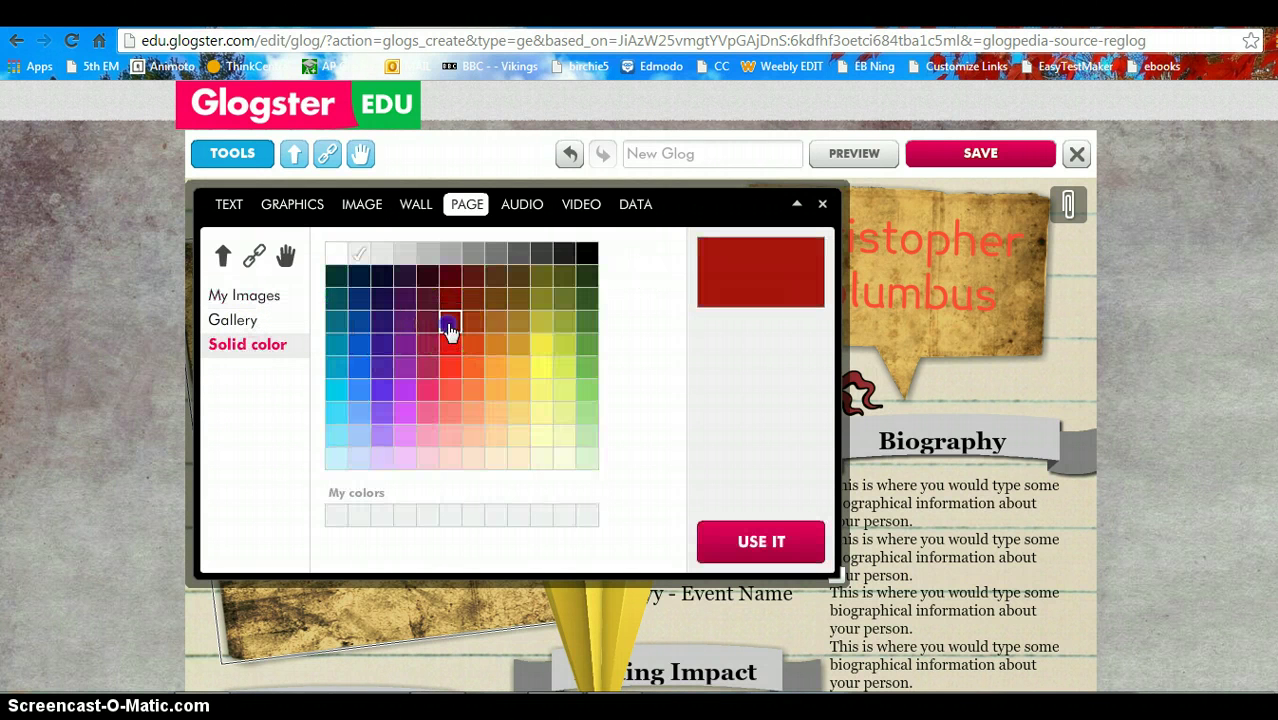
pyautogui.click(743, 541)
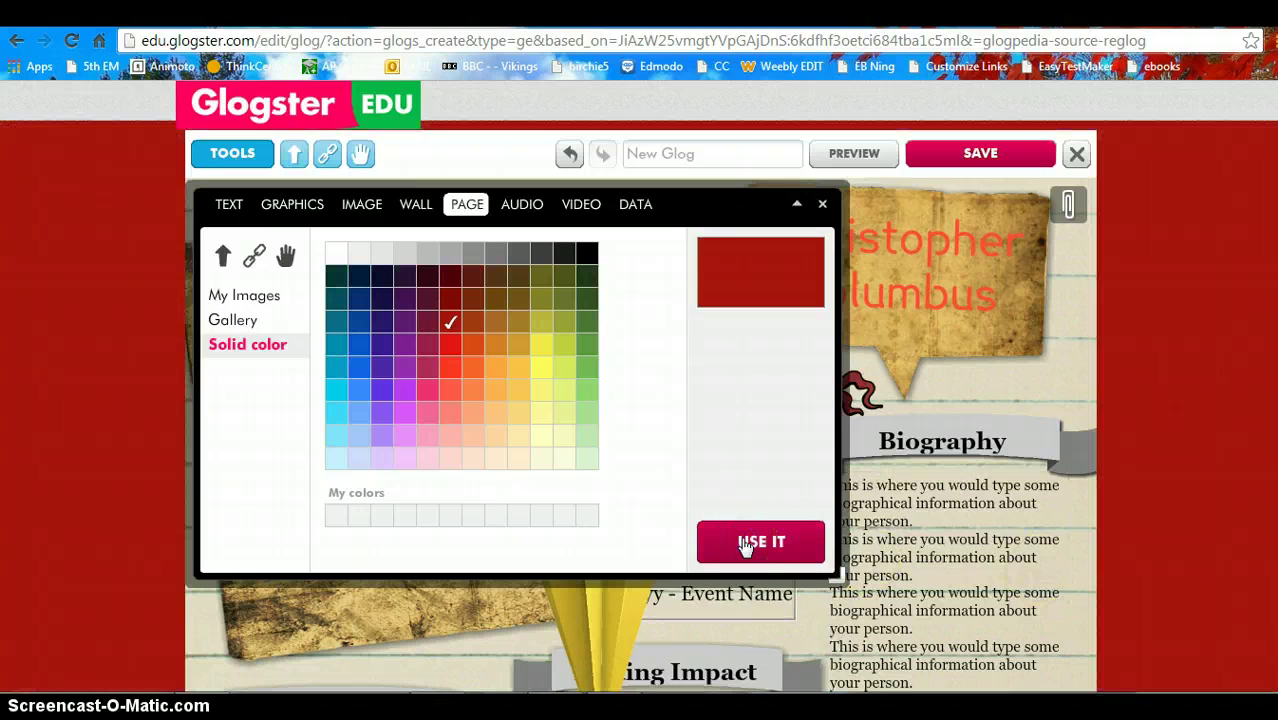
pyautogui.click(540, 346)
pyautogui.click(745, 546)
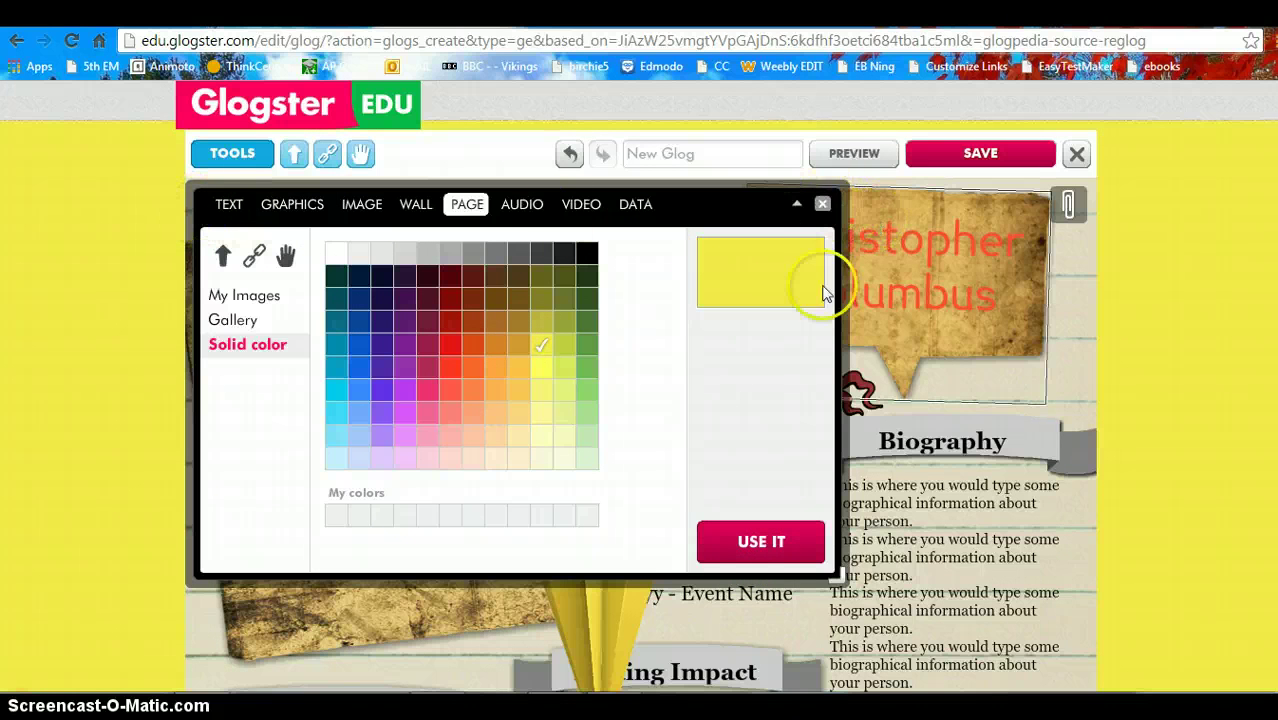
pyautogui.click(588, 346)
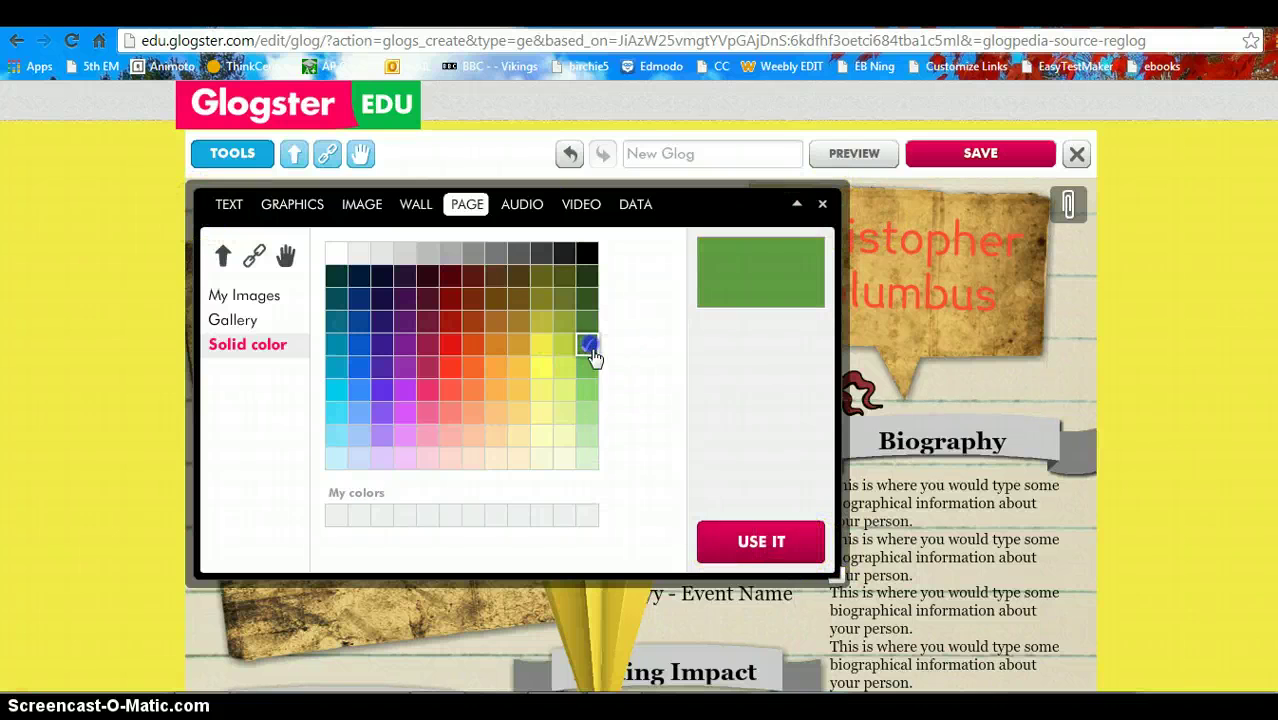
pyautogui.click(758, 541)
pyautogui.click(822, 204)
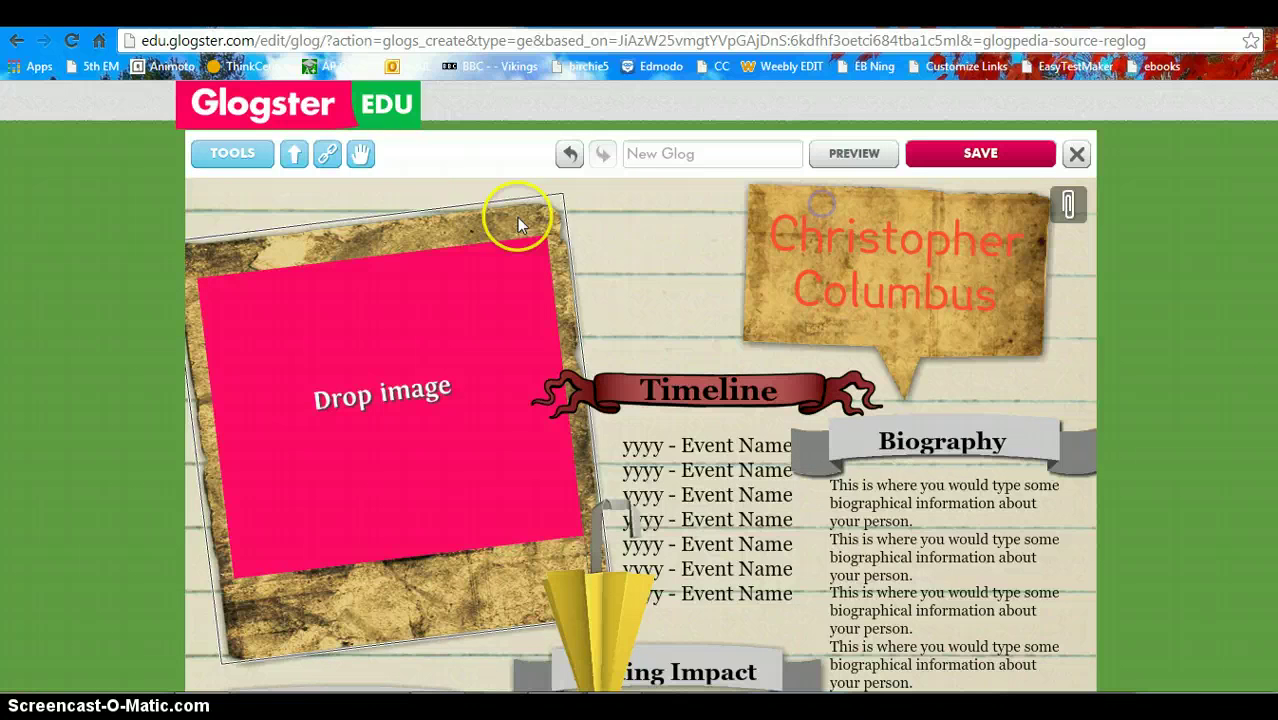
# Review the Text, Graphics, Wall and Page options in the design panel
pyautogui.click(226, 155)
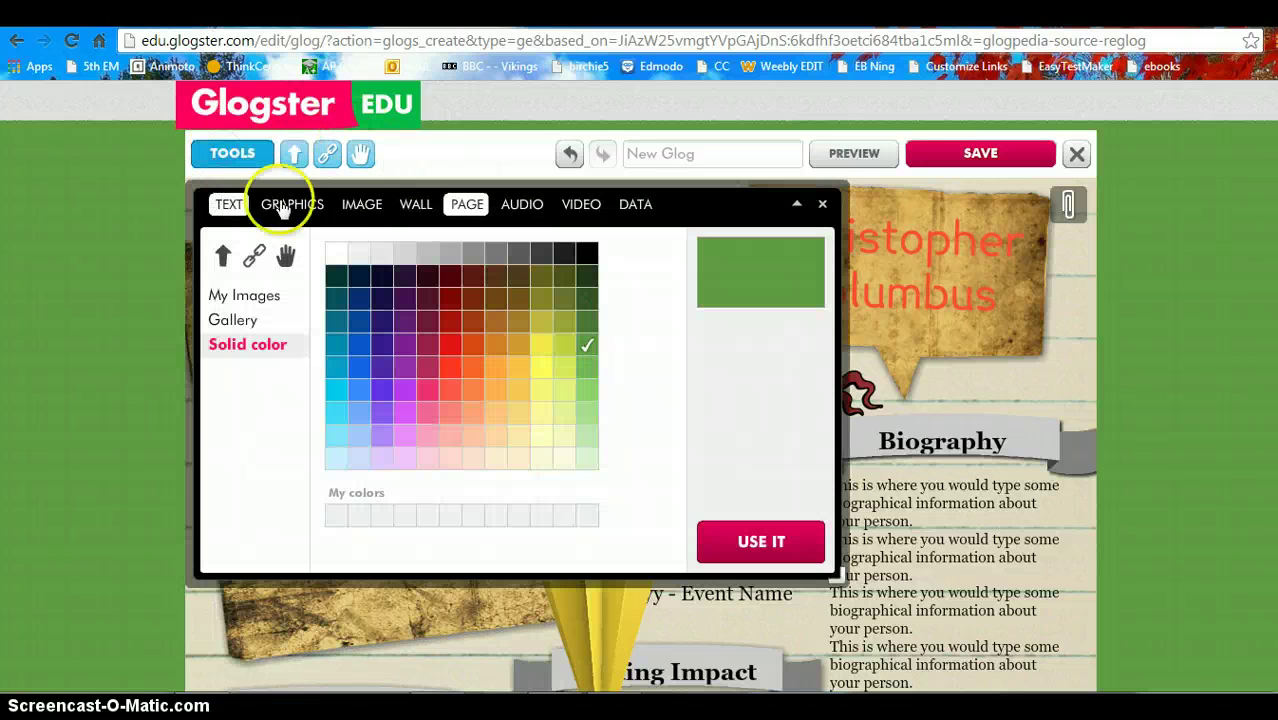
pyautogui.click(226, 210)
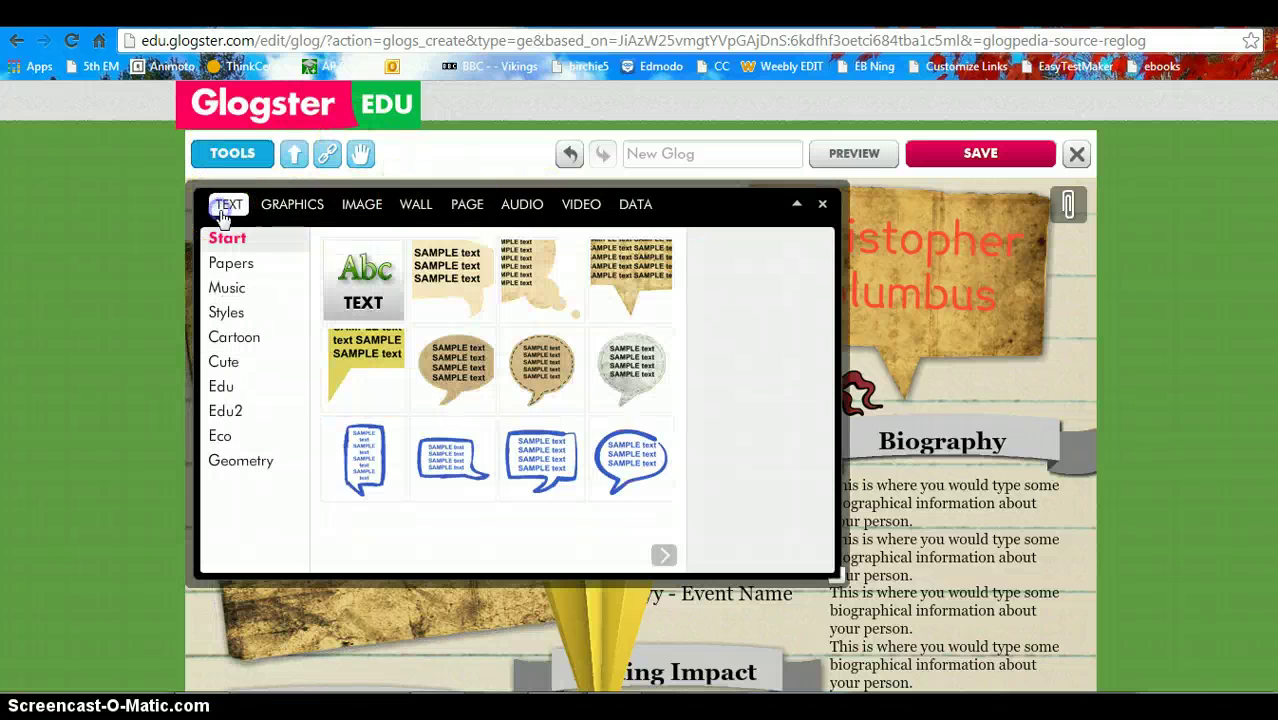
pyautogui.click(278, 212)
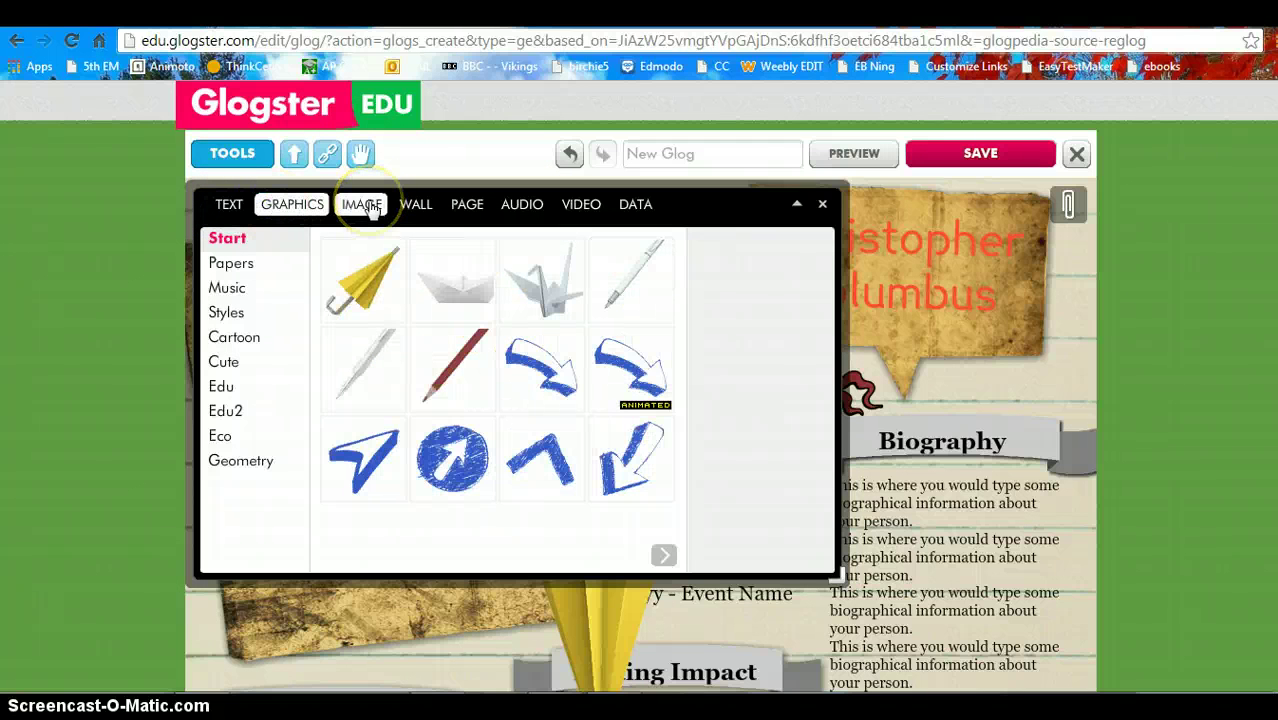
pyautogui.click(407, 211)
pyautogui.click(455, 205)
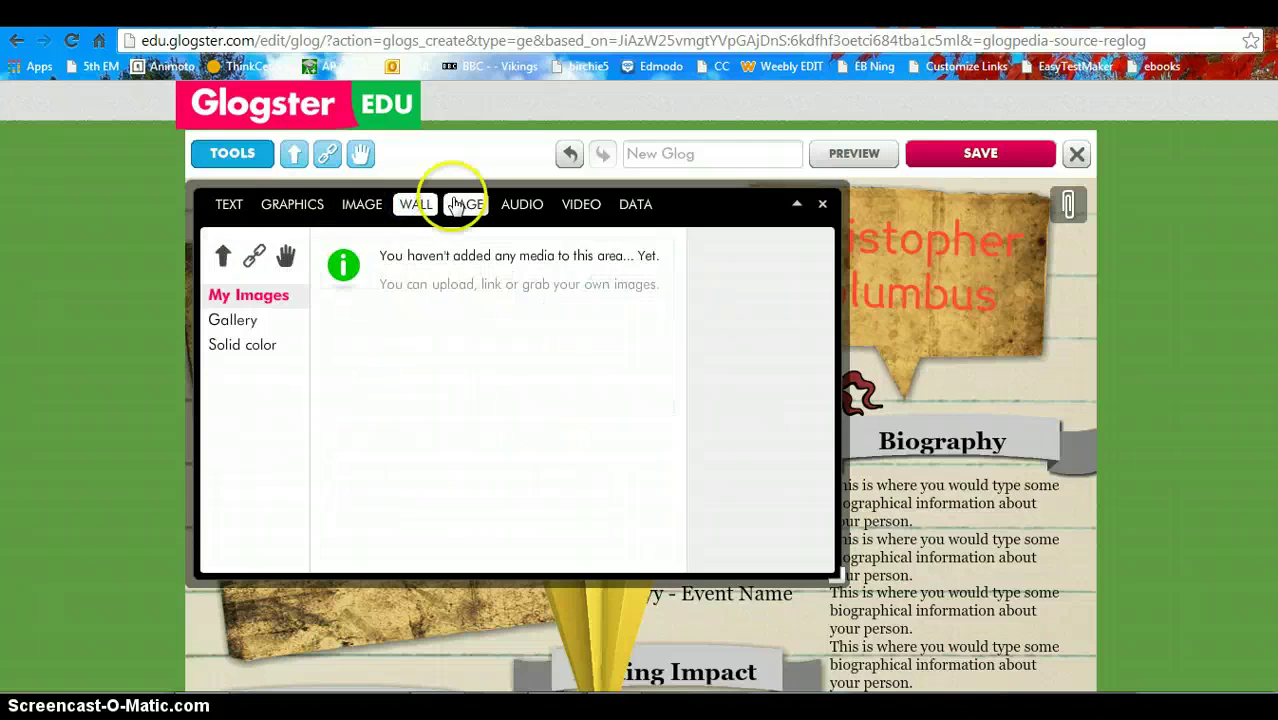
# Browse the page's solid colours and gallery backgrounds, then close the panel
pyautogui.click(245, 344)
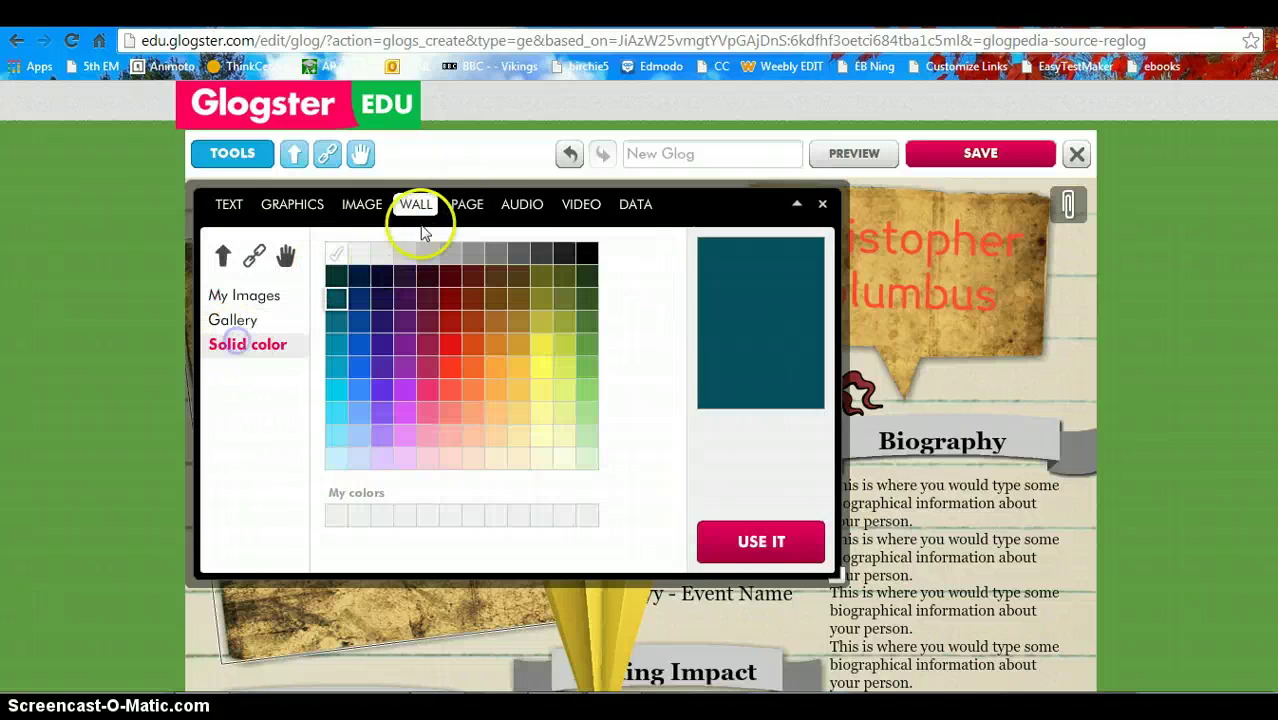
pyautogui.click(463, 203)
pyautogui.click(240, 344)
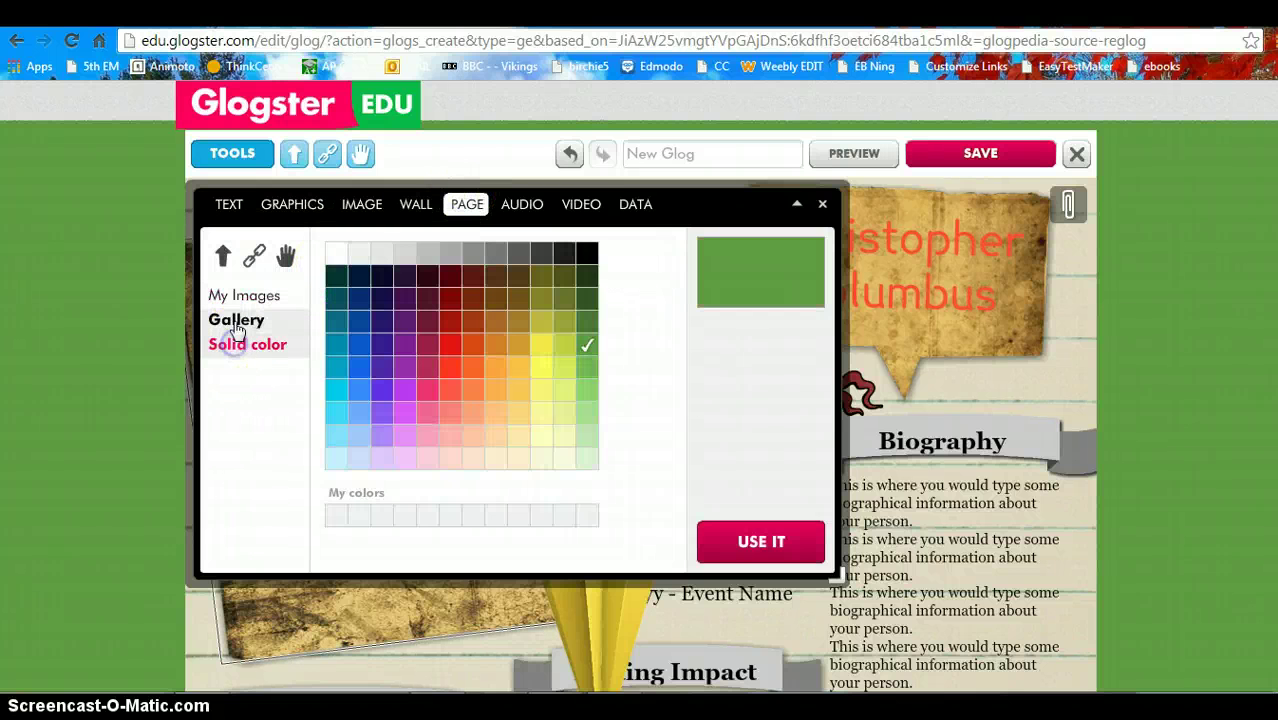
pyautogui.click(236, 322)
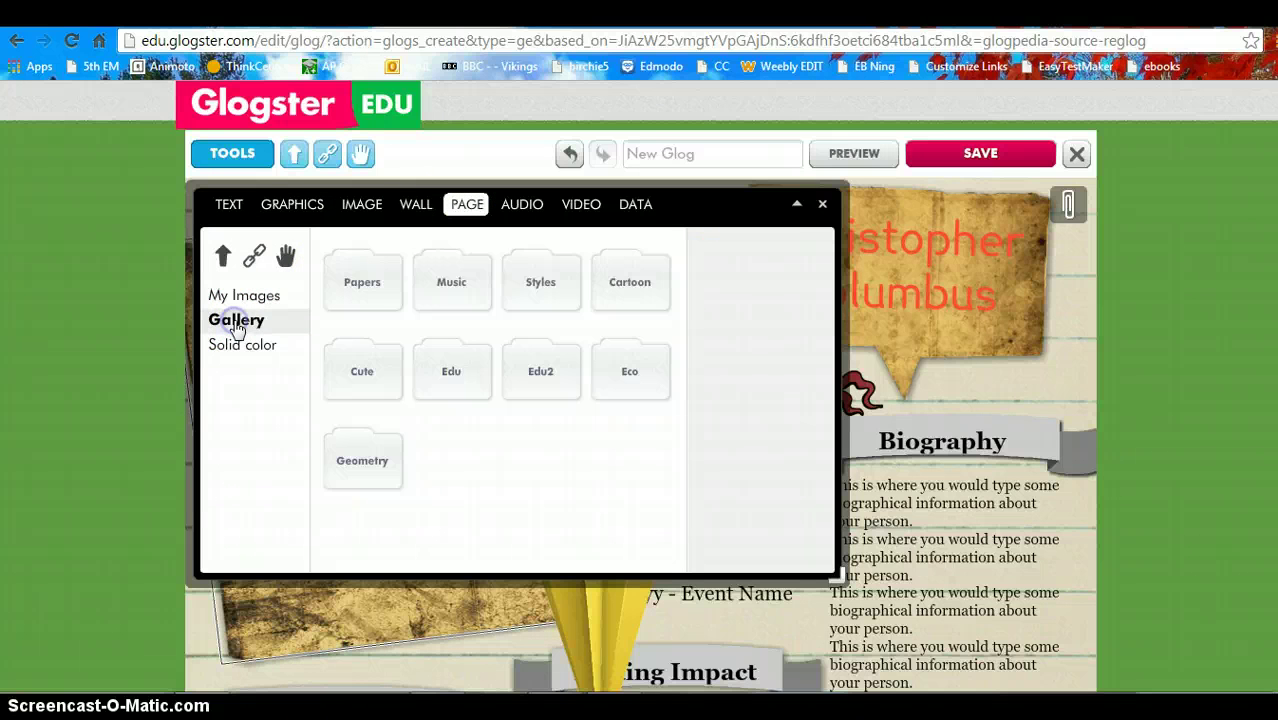
pyautogui.click(822, 204)
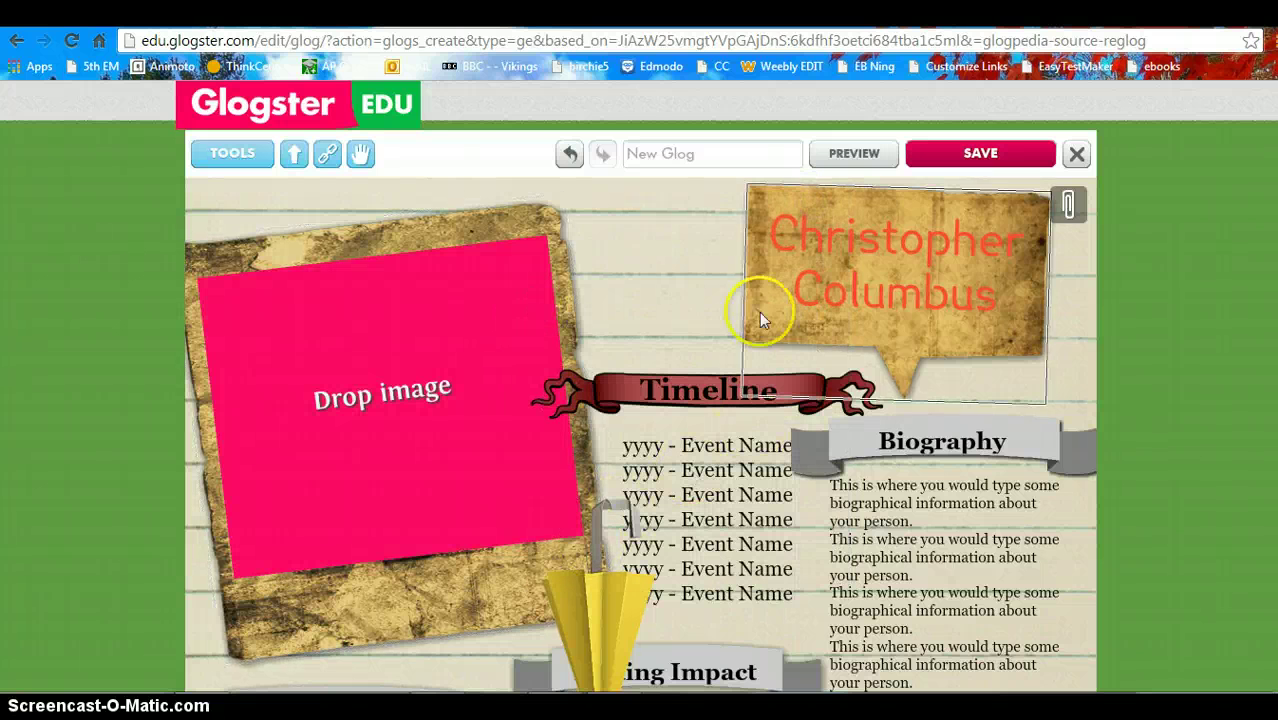
# Stay in the editor, rename the glog with a practice title, and save it
pyautogui.click(300, 108)
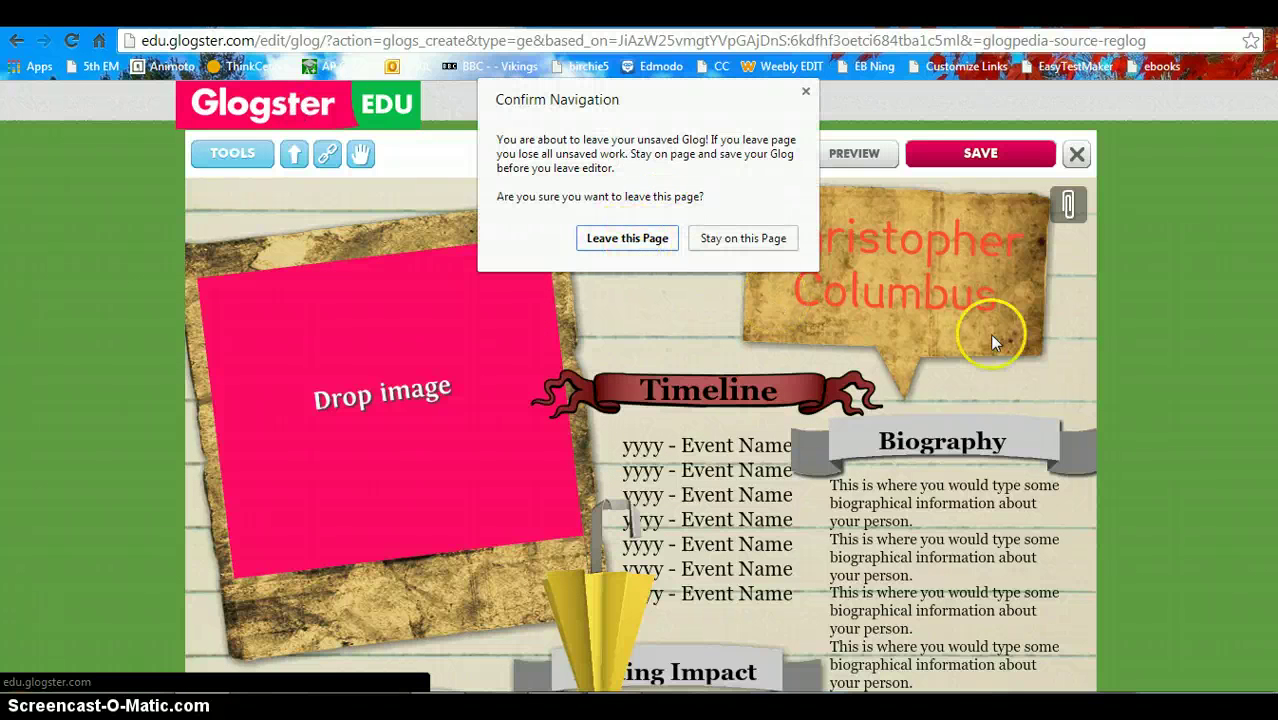
pyautogui.click(806, 93)
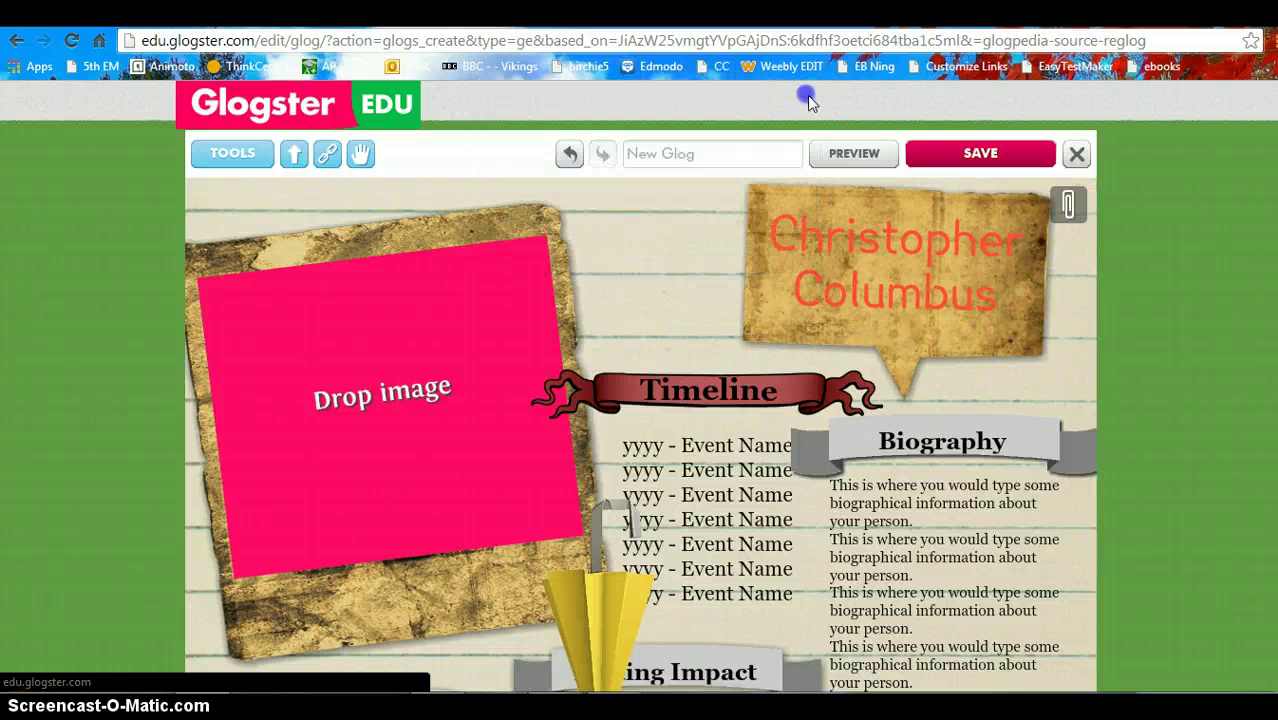
pyautogui.click(956, 165)
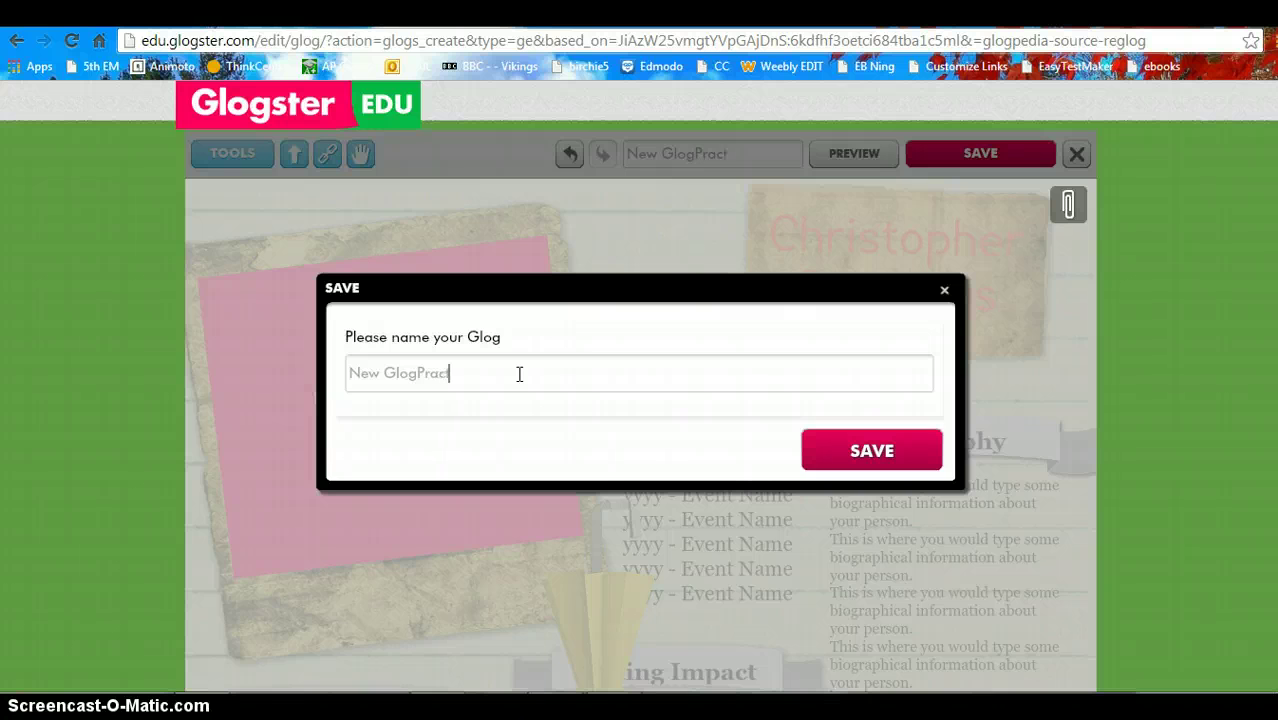
pyautogui.press('BackSpace')
pyautogui.press('BackSpace')
pyautogui.press('BackSpace')
pyautogui.press('BackSpace')
pyautogui.press('BackSpace')
pyautogui.press('BackSpace')
pyautogui.press('BackSpace')
pyautogui.press('BackSpace')
pyautogui.press('BackSpace')
pyautogui.press('BackSpace')
pyautogui.press('BackSpace')
pyautogui.write('Practice Mrs. Conrad5C')
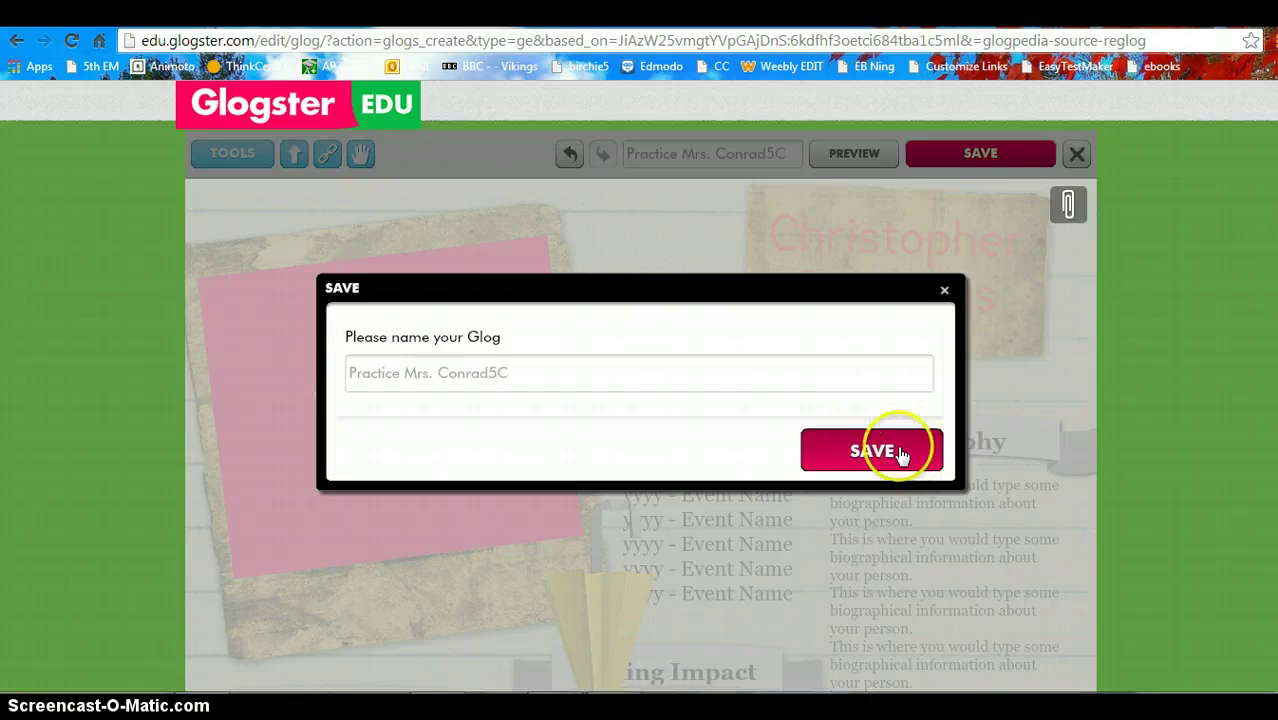
pyautogui.click(895, 450)
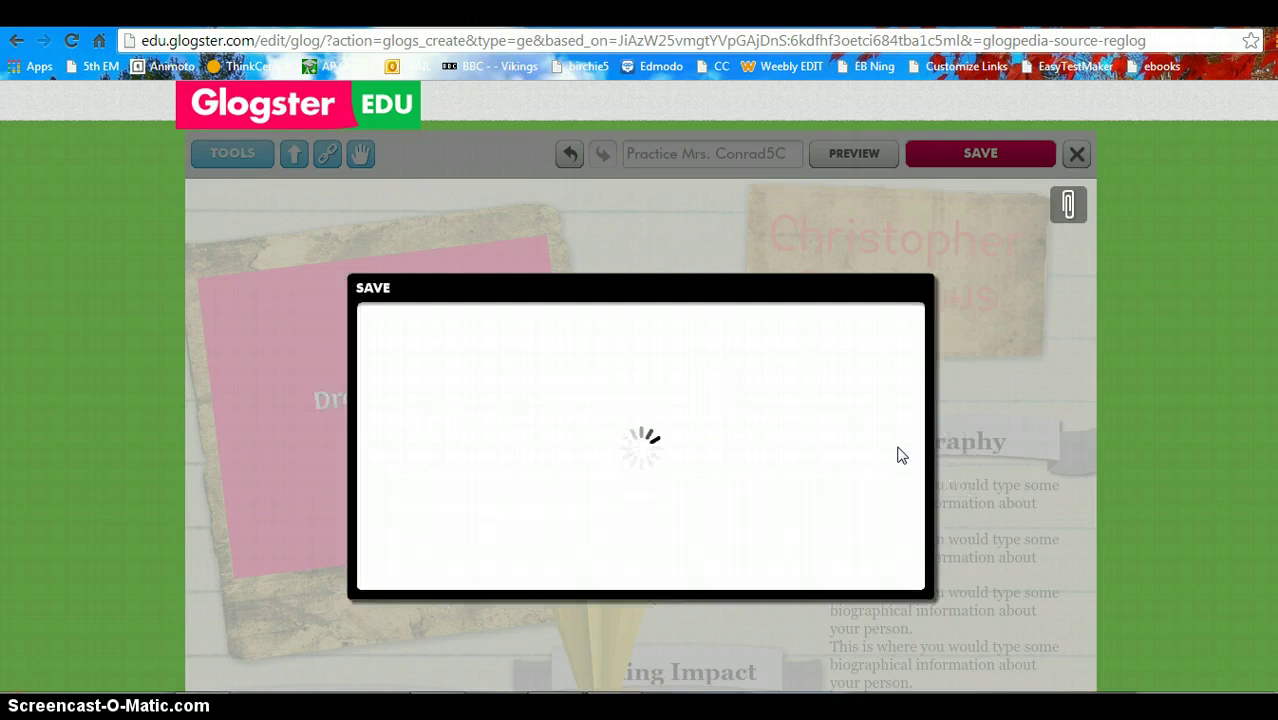
# Save the glog as Unfinished, discipline Social Studies, subject Other, and finish saving
pyautogui.click(892, 442)
pyautogui.scroll(-3, 892, 442)
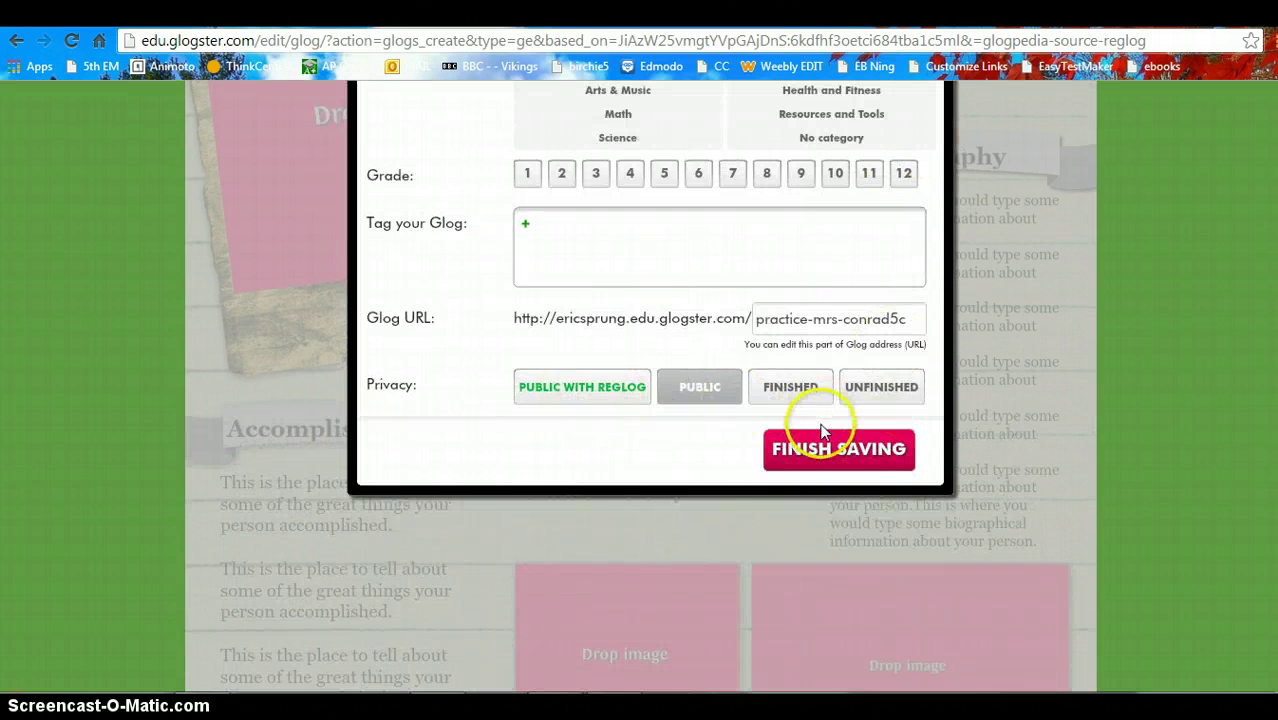
pyautogui.click(880, 386)
pyautogui.click(865, 452)
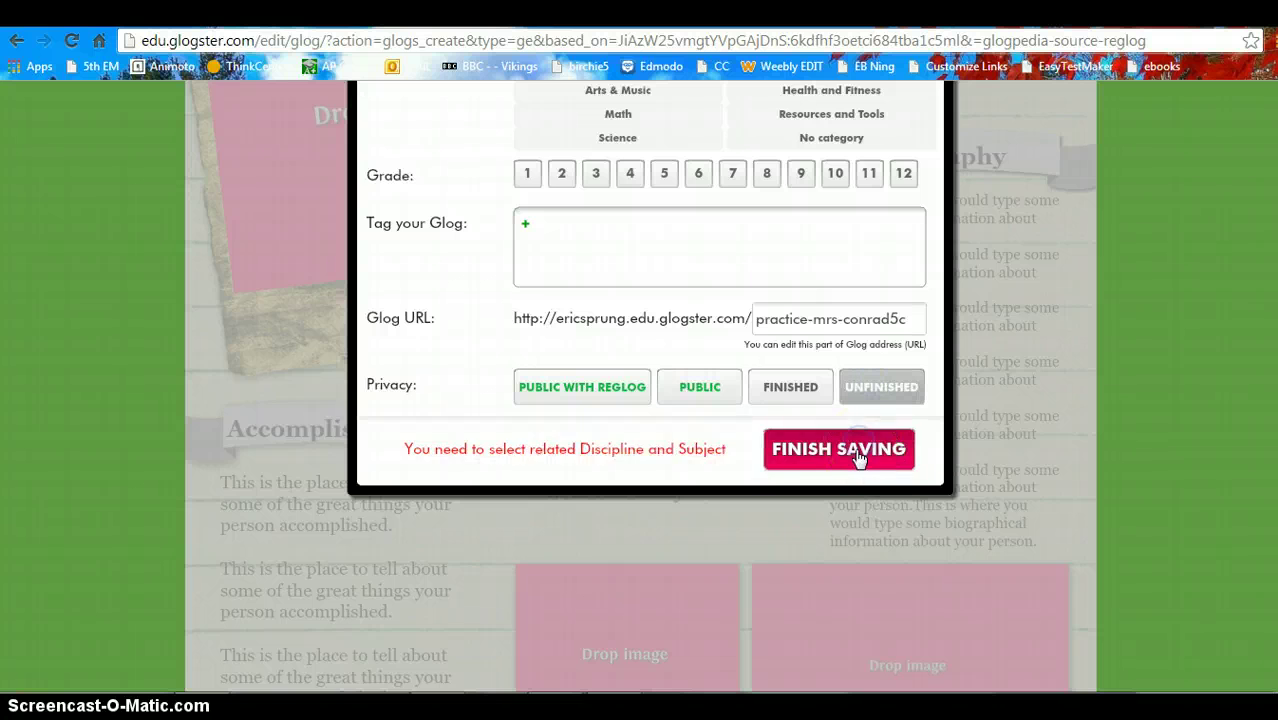
pyautogui.scroll(3, 856, 465)
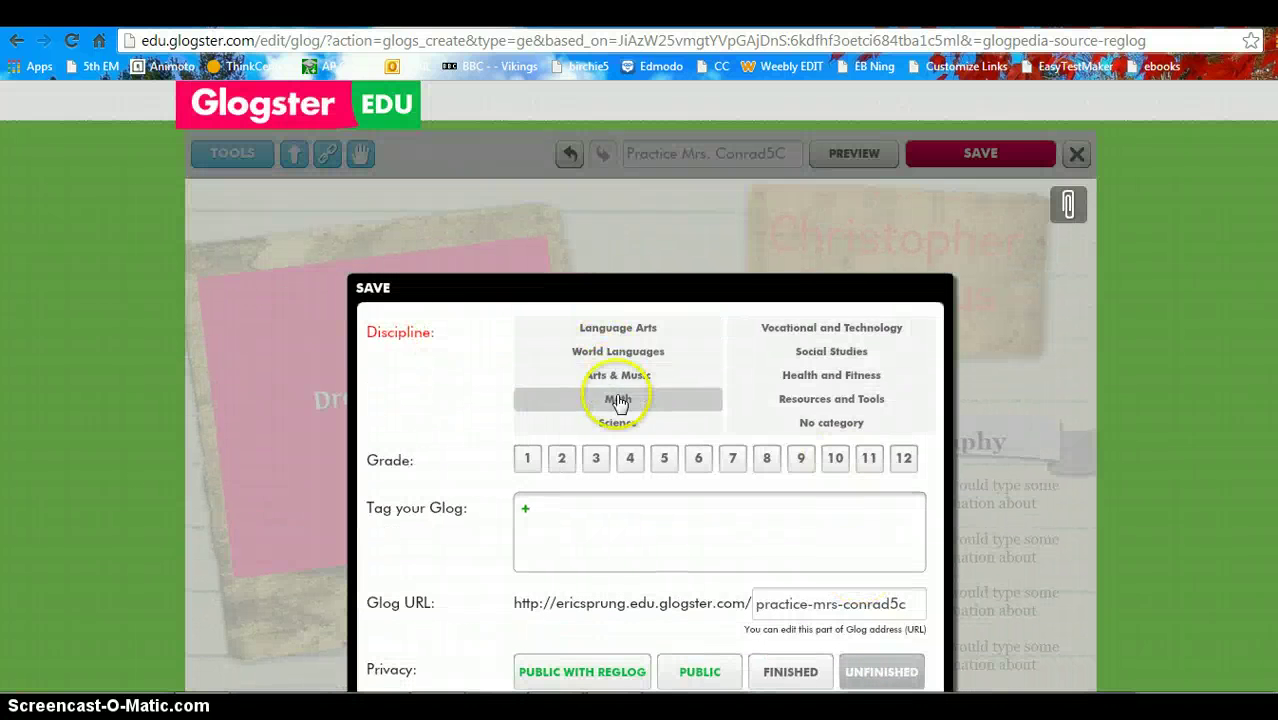
pyautogui.click(806, 358)
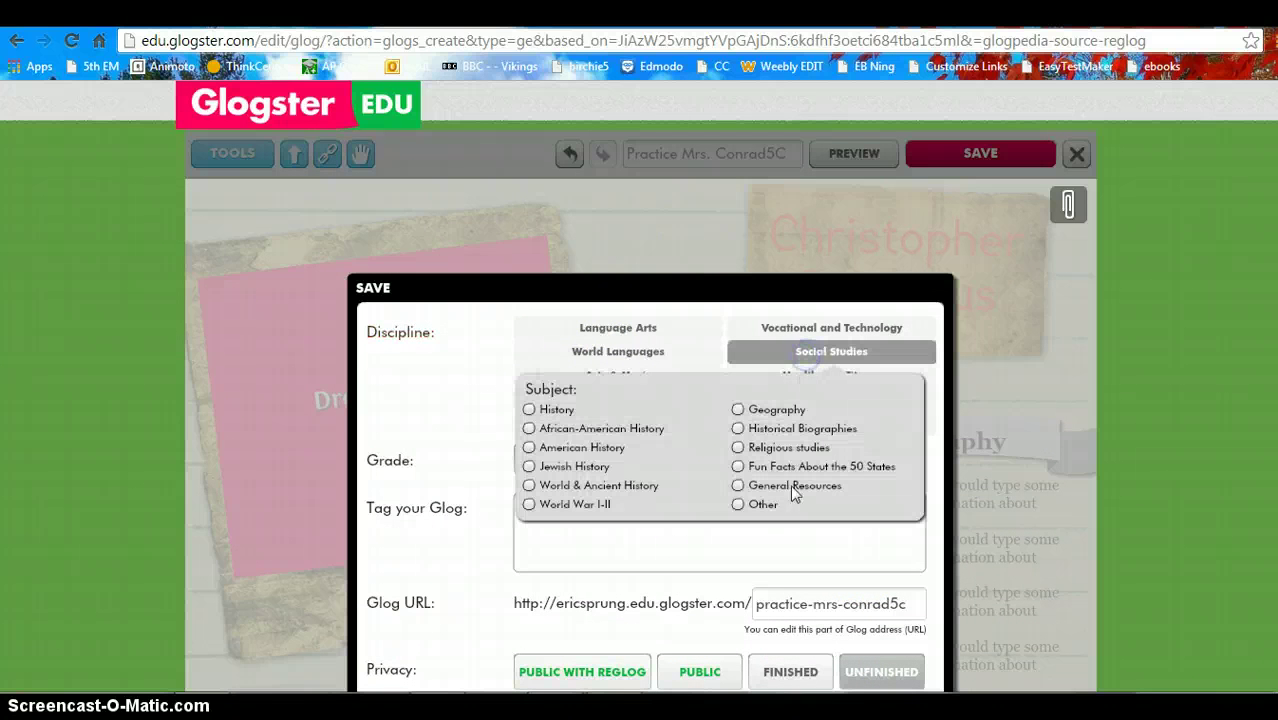
pyautogui.click(742, 506)
pyautogui.scroll(-4, 920, 470)
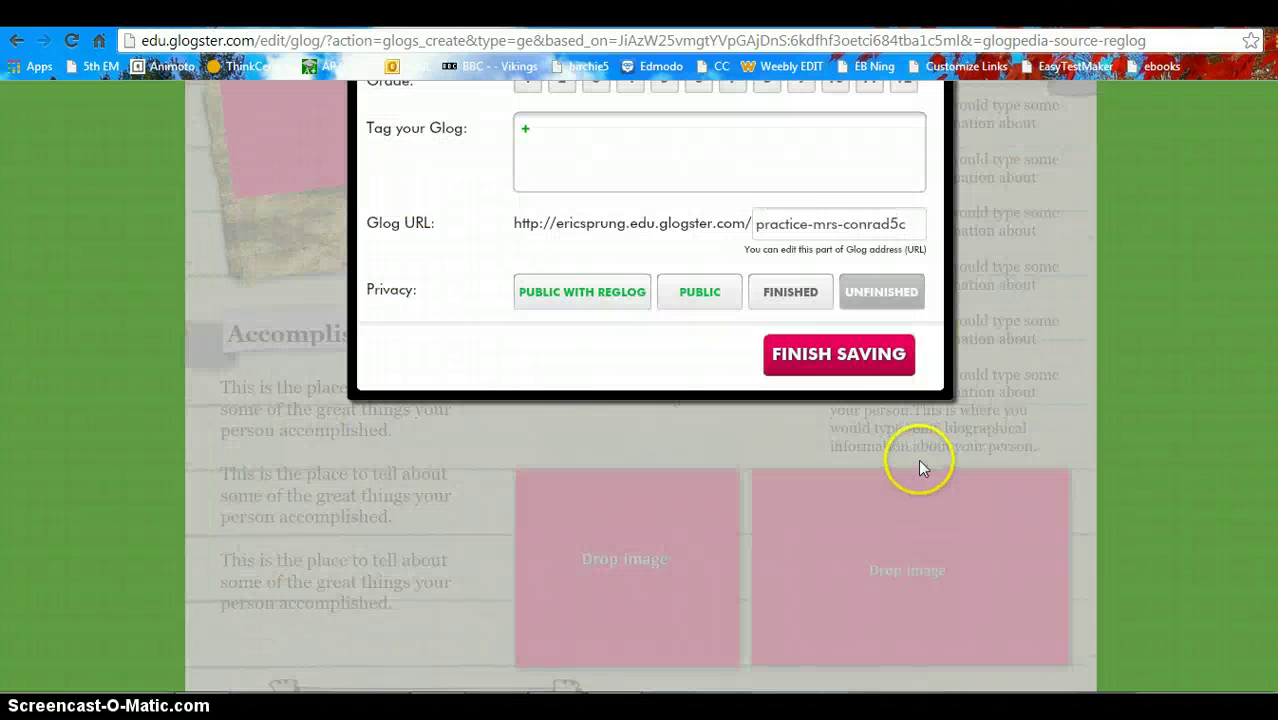
pyautogui.click(844, 364)
pyautogui.scroll(2, 1182, 421)
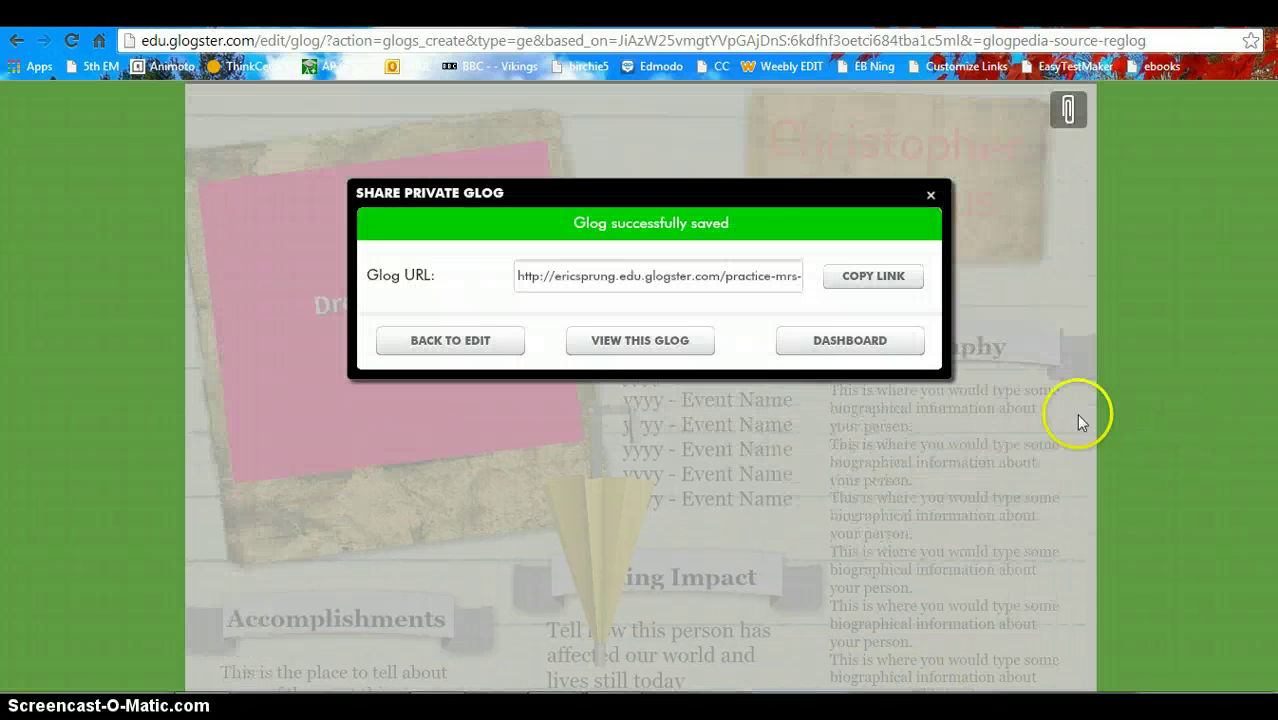
# Go to the dashboard and log out through the gear menu
pyautogui.click(800, 340)
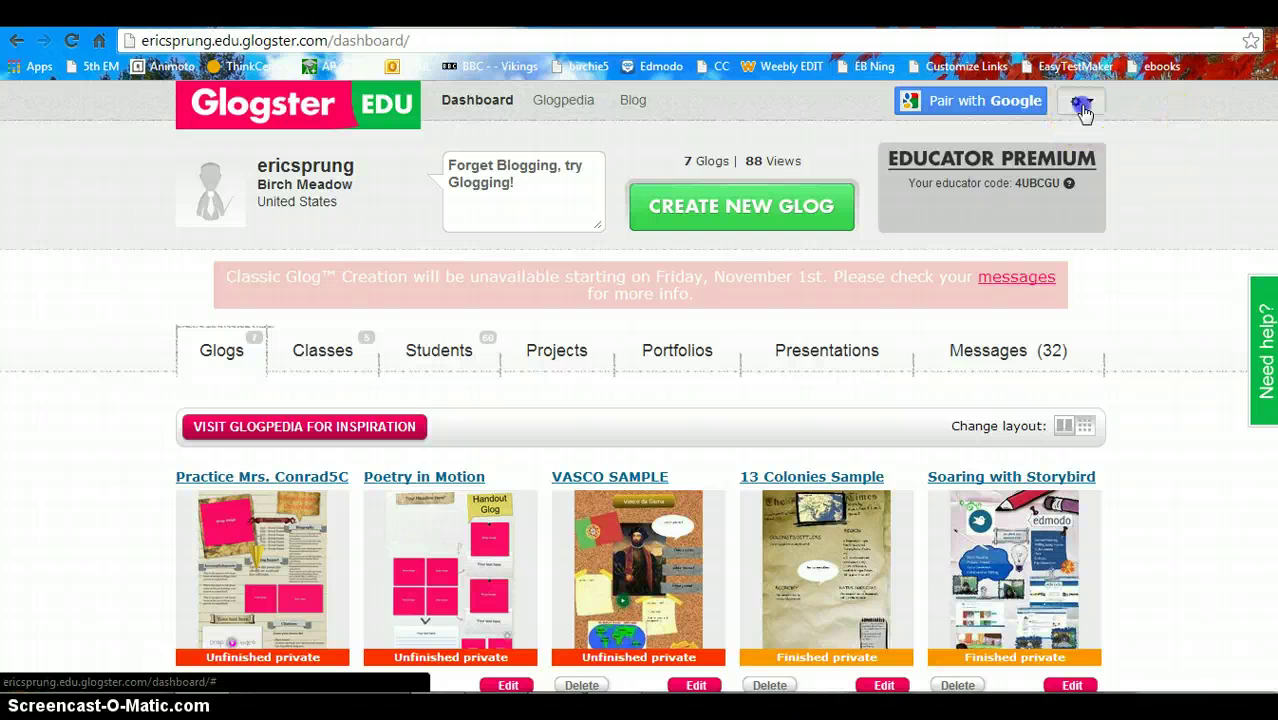
pyautogui.click(1079, 101)
pyautogui.click(1110, 226)
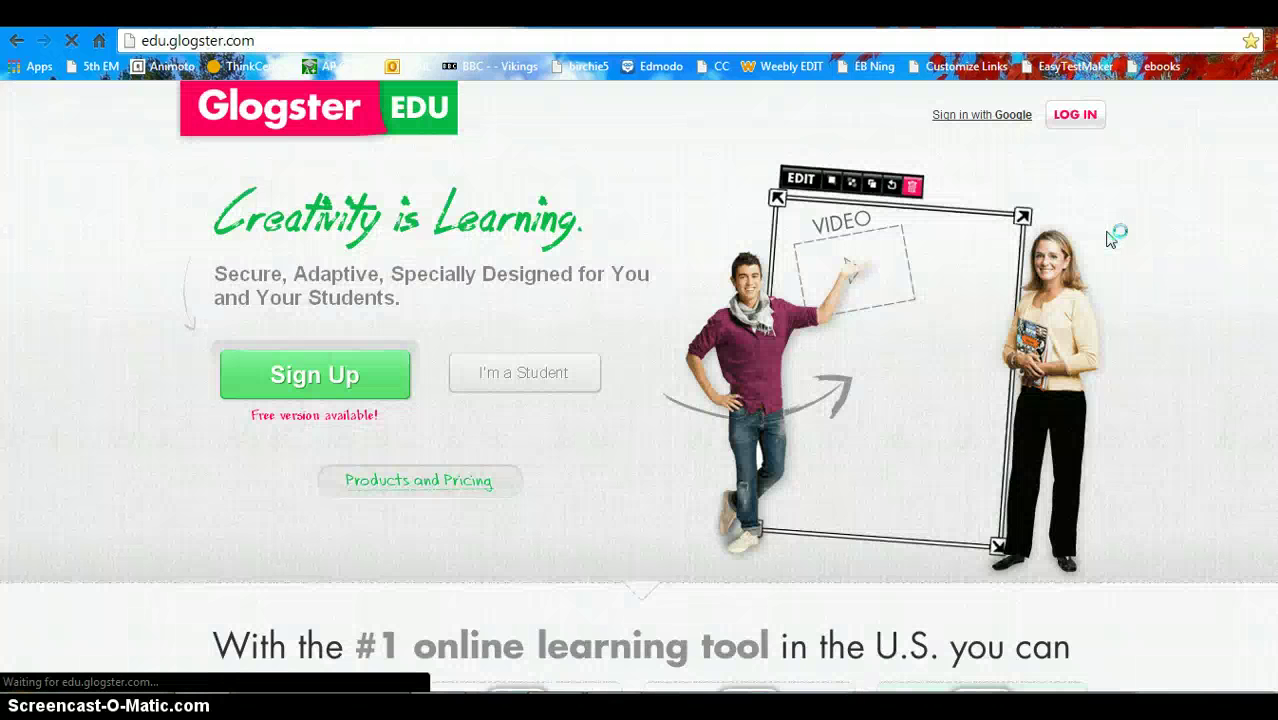